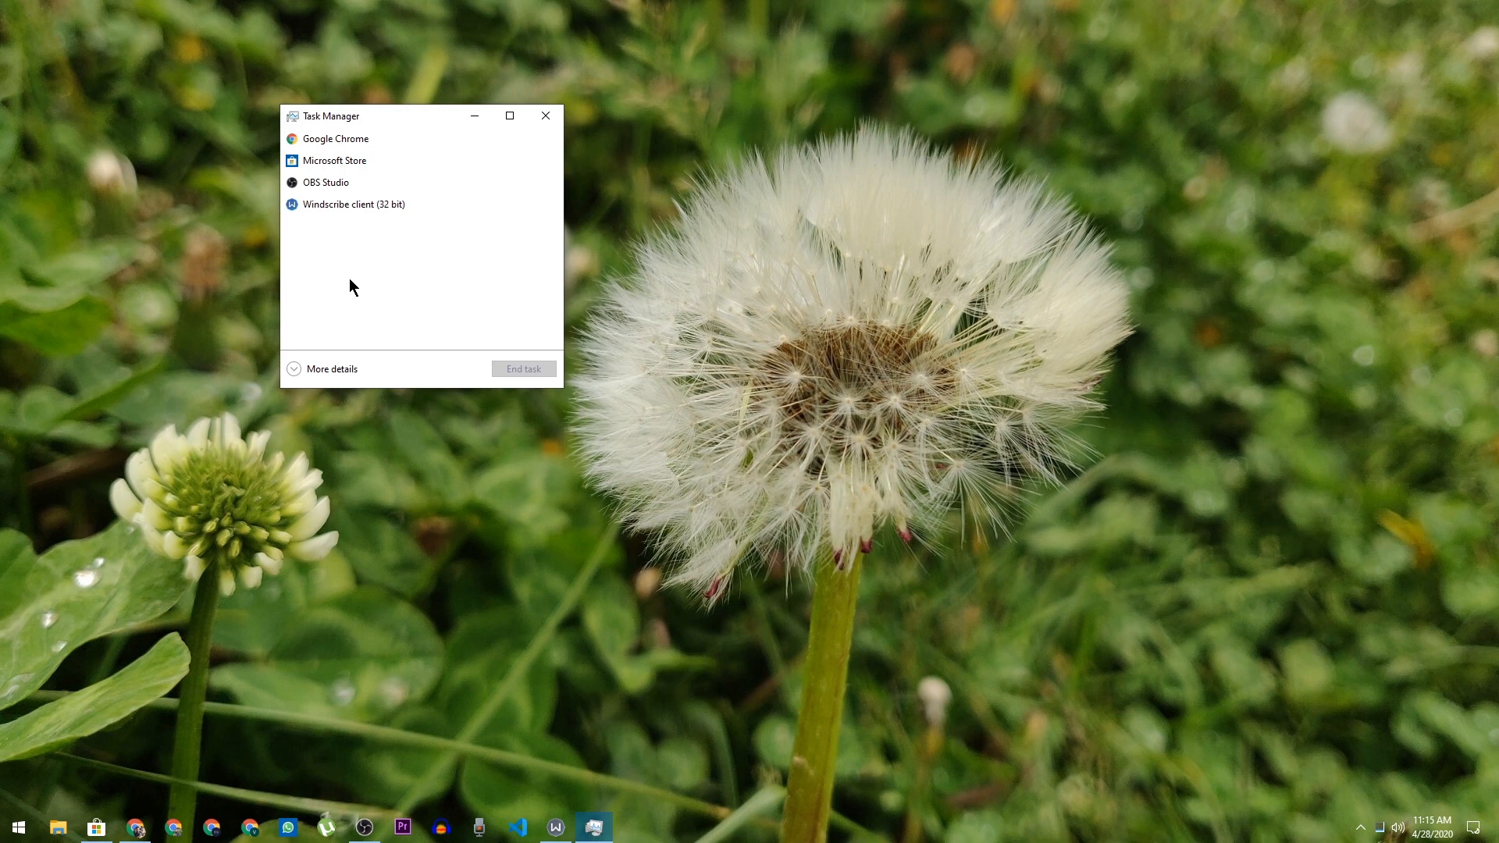
Step: Show the full details in Task Manager and disable Spotify in the list of startup programs
left_click(326, 368)
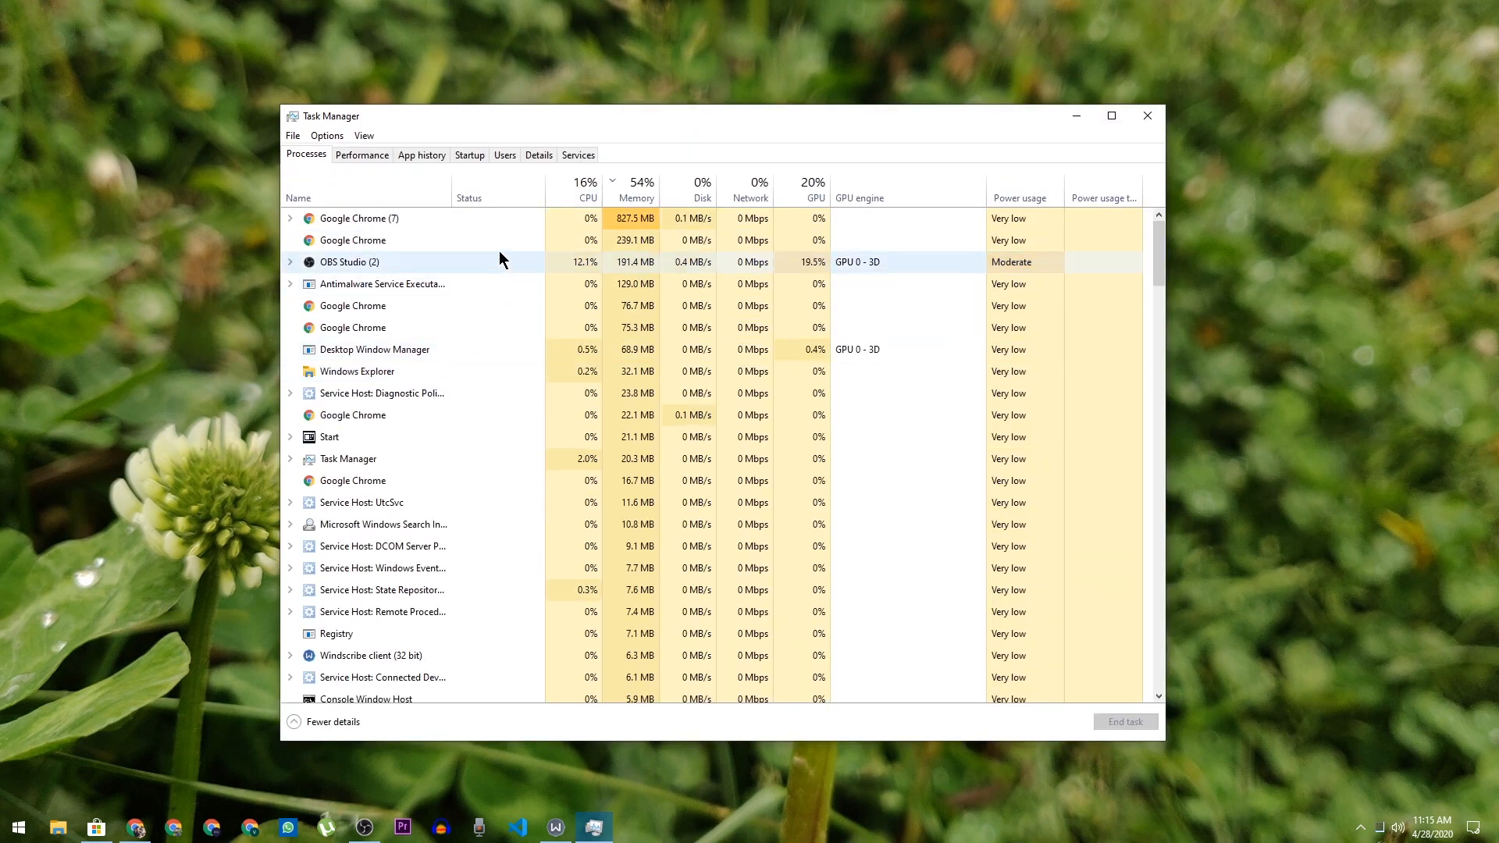
left_click(468, 154)
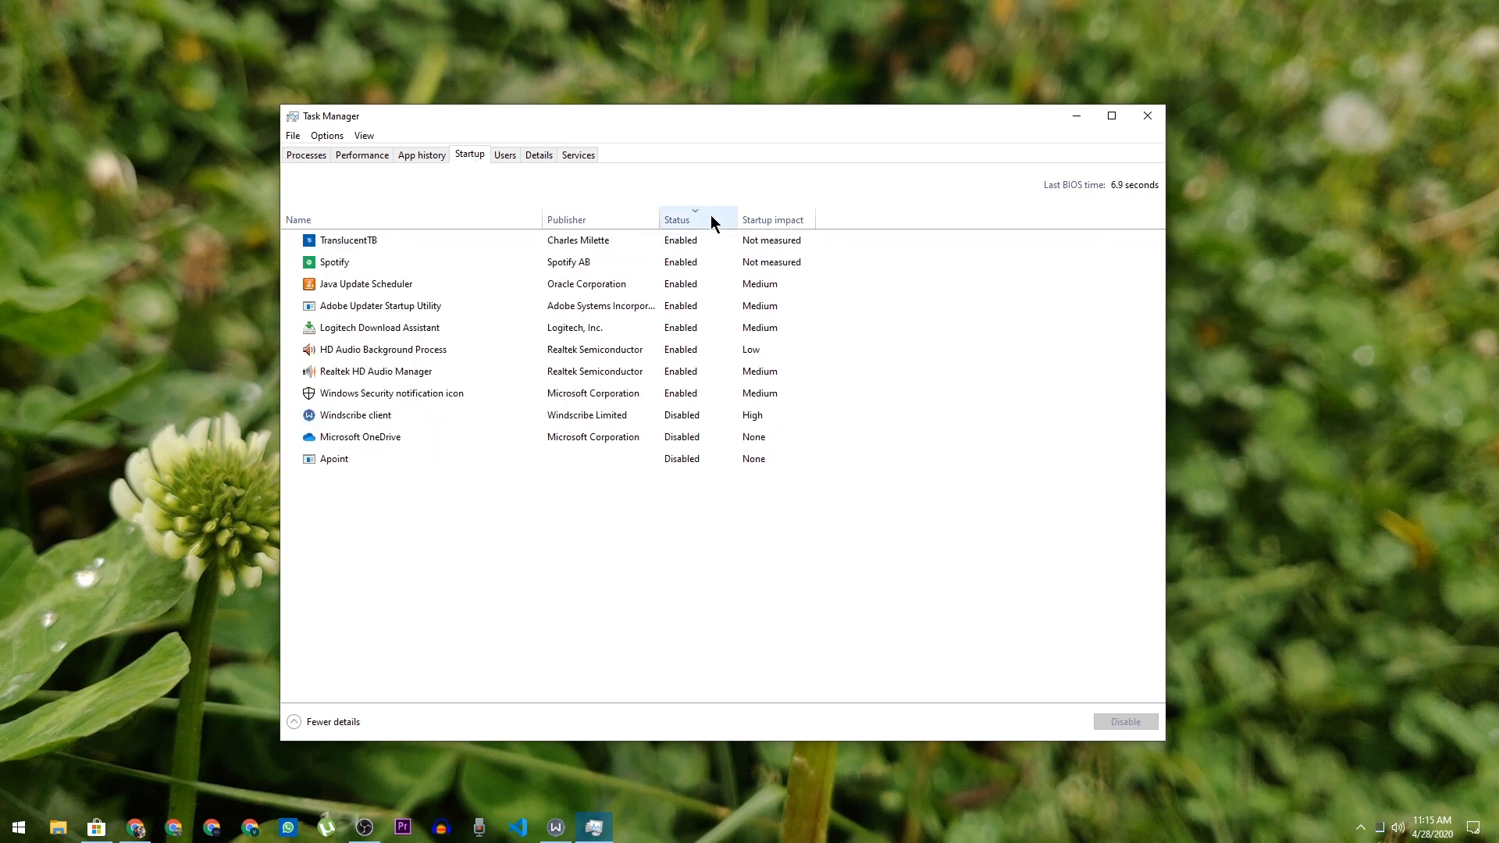
left_click(335, 264)
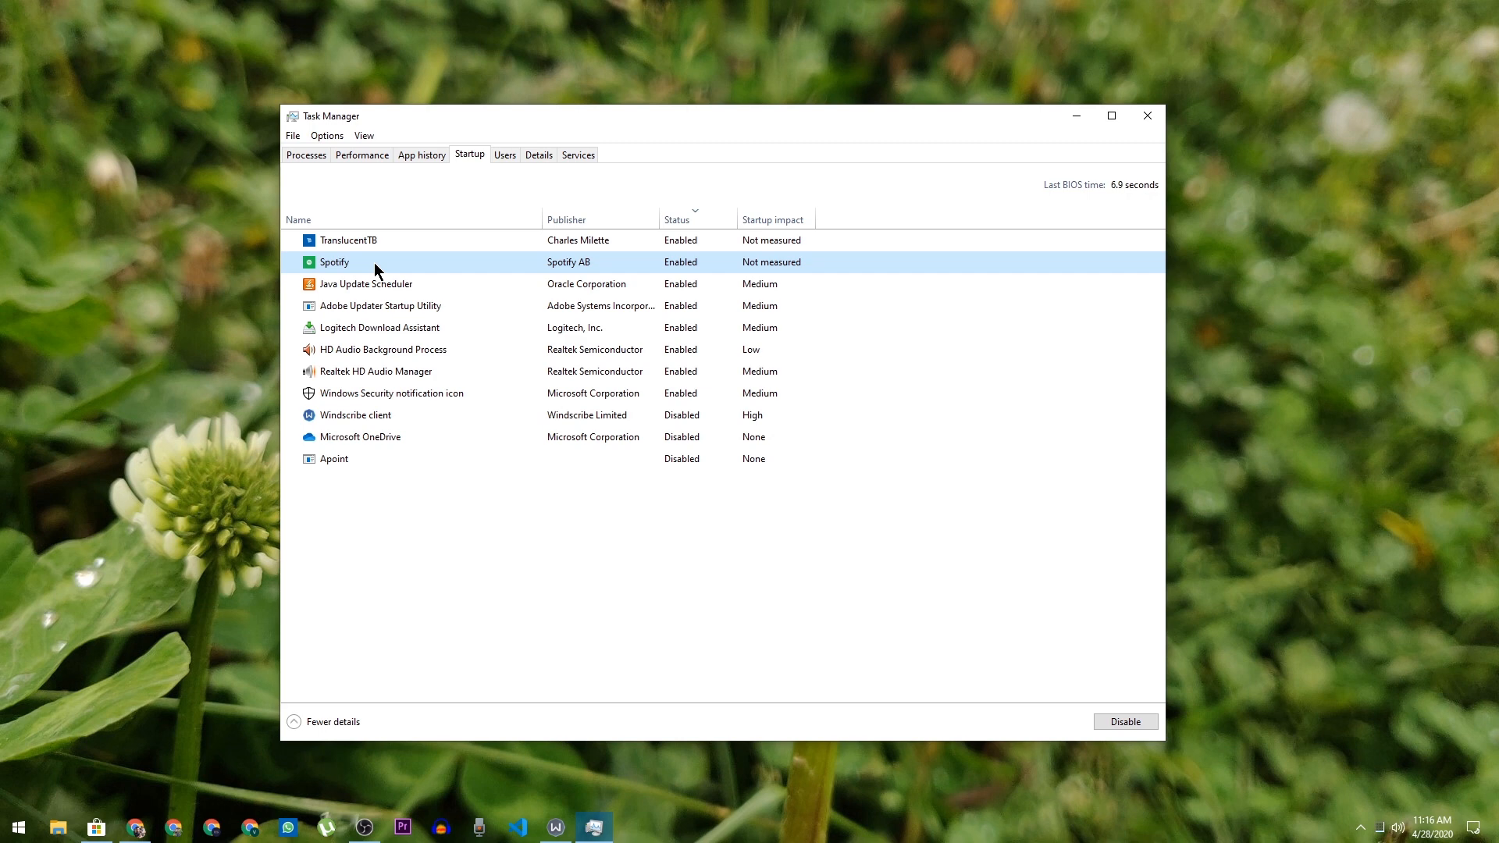
right_click(376, 270)
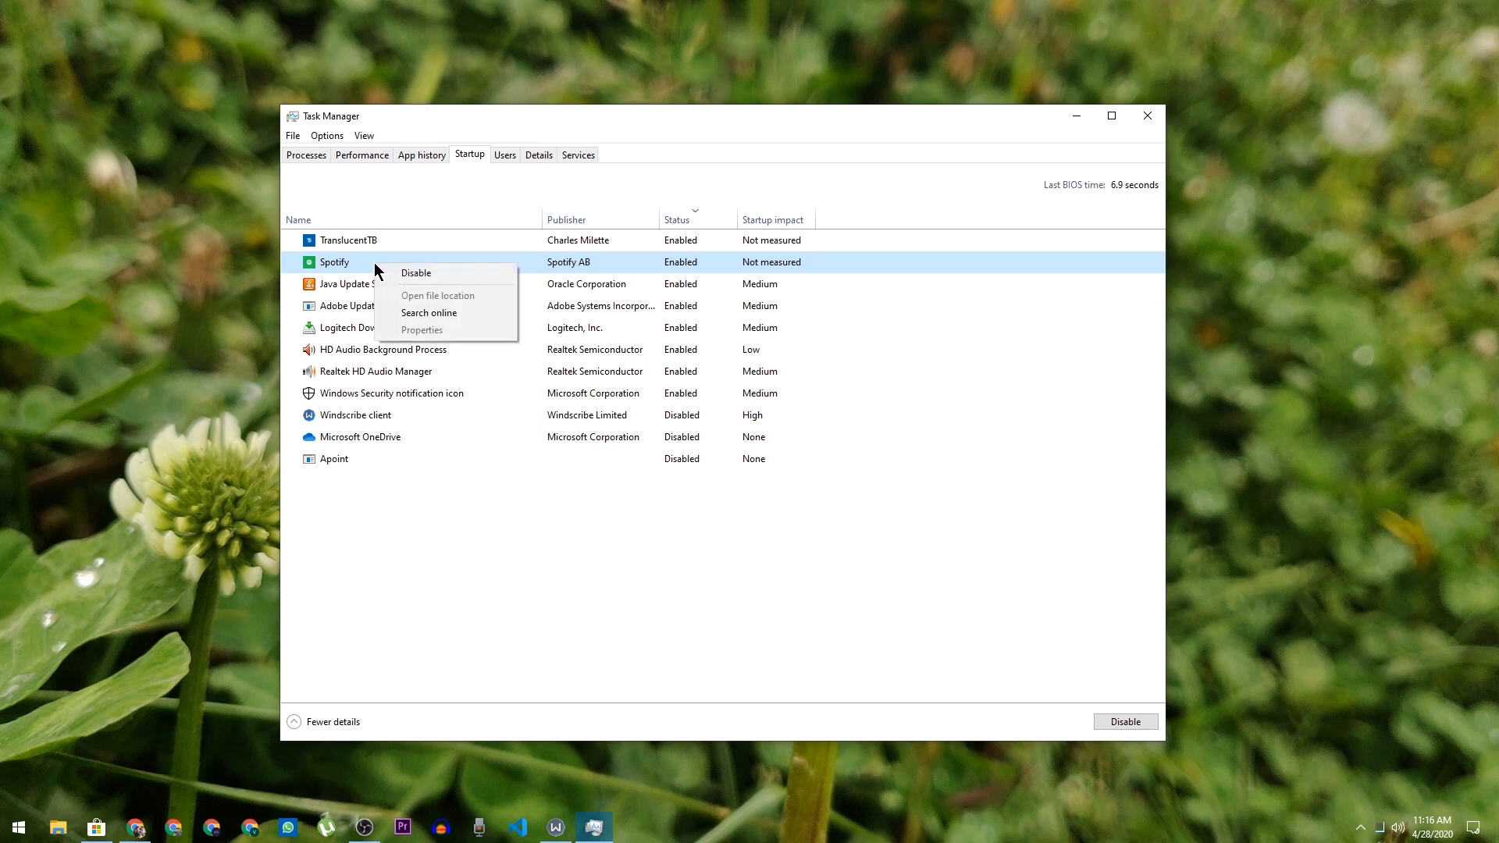
left_click(416, 275)
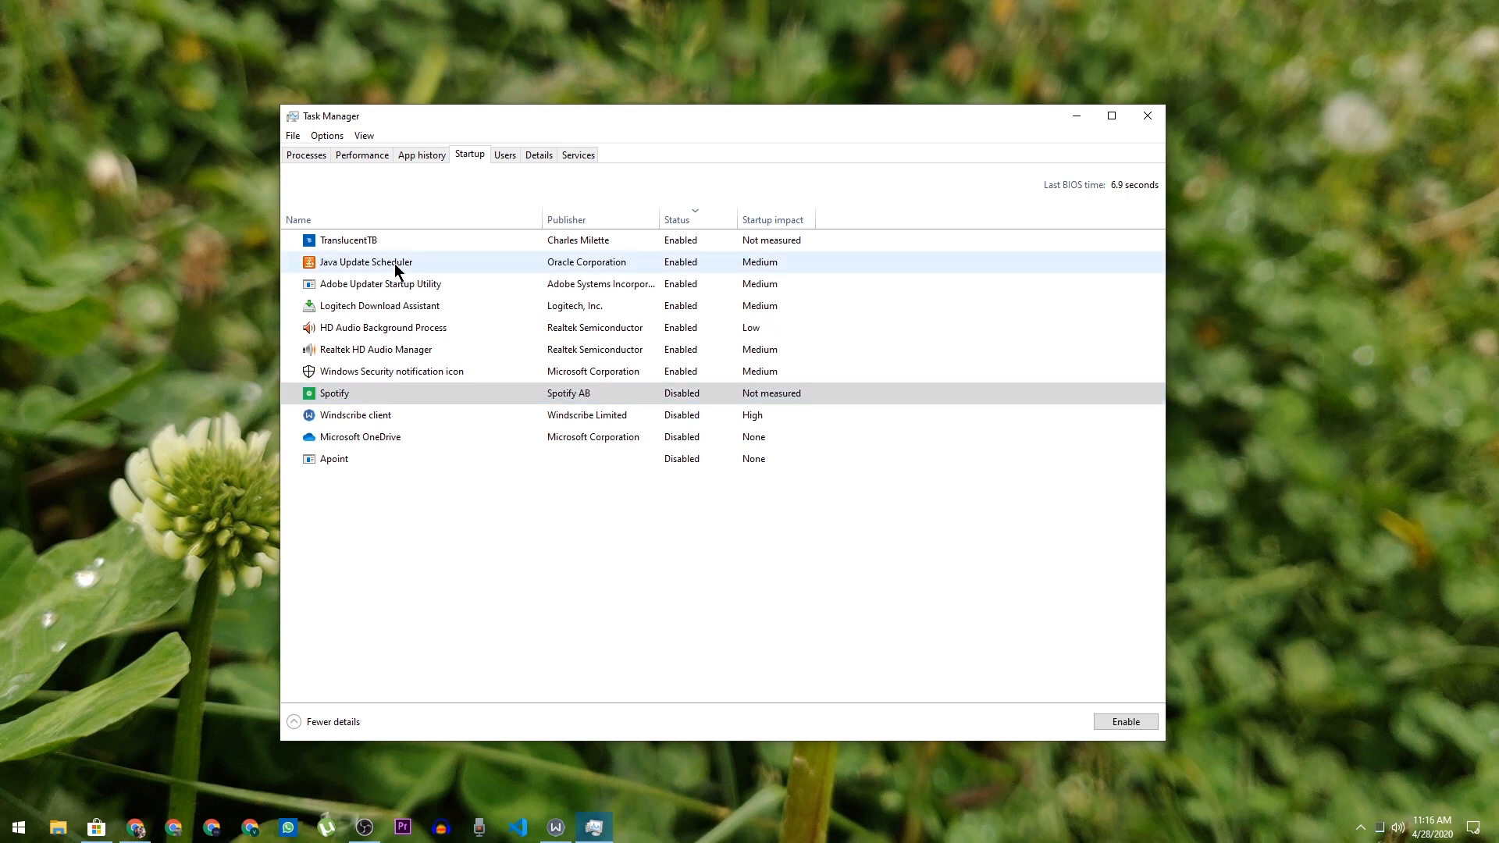
Step: Disable Java Update Scheduler and Adobe Updater Startup Utility in the startup programs list
left_click(406, 264)
right_click(449, 269)
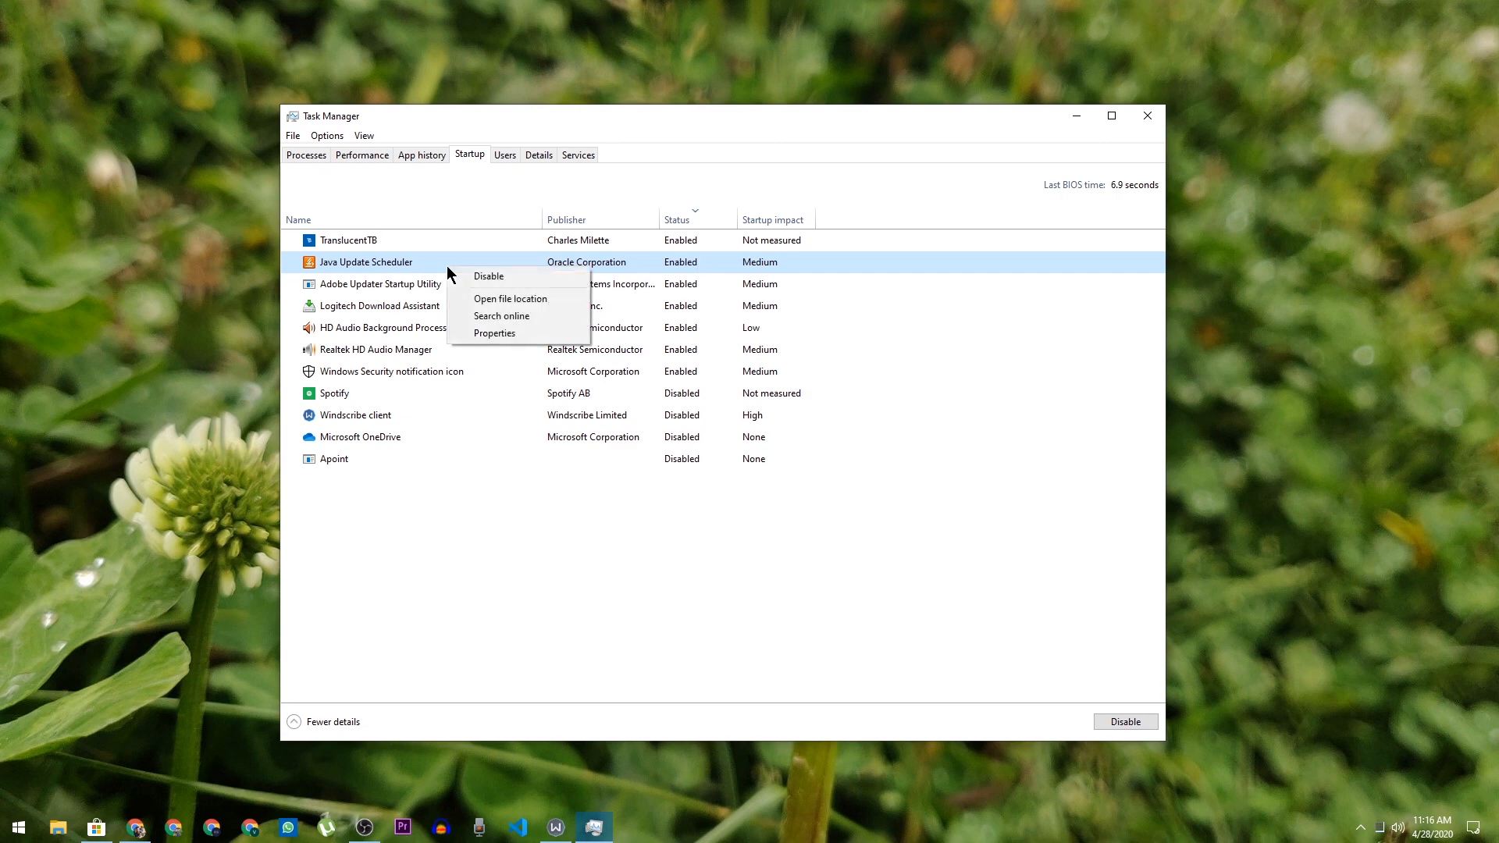
left_click(475, 278)
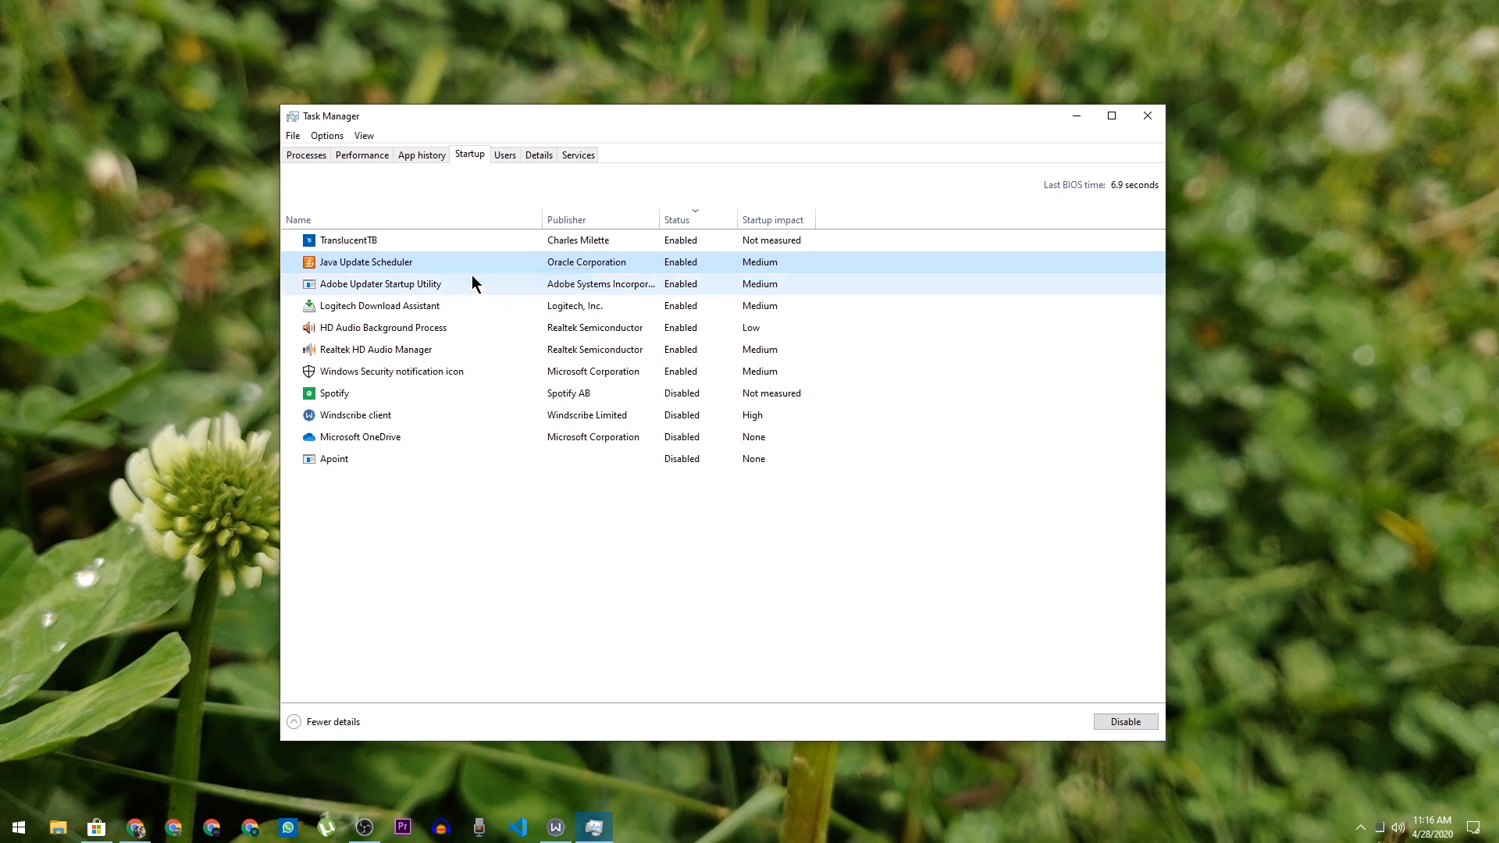
left_click(368, 264)
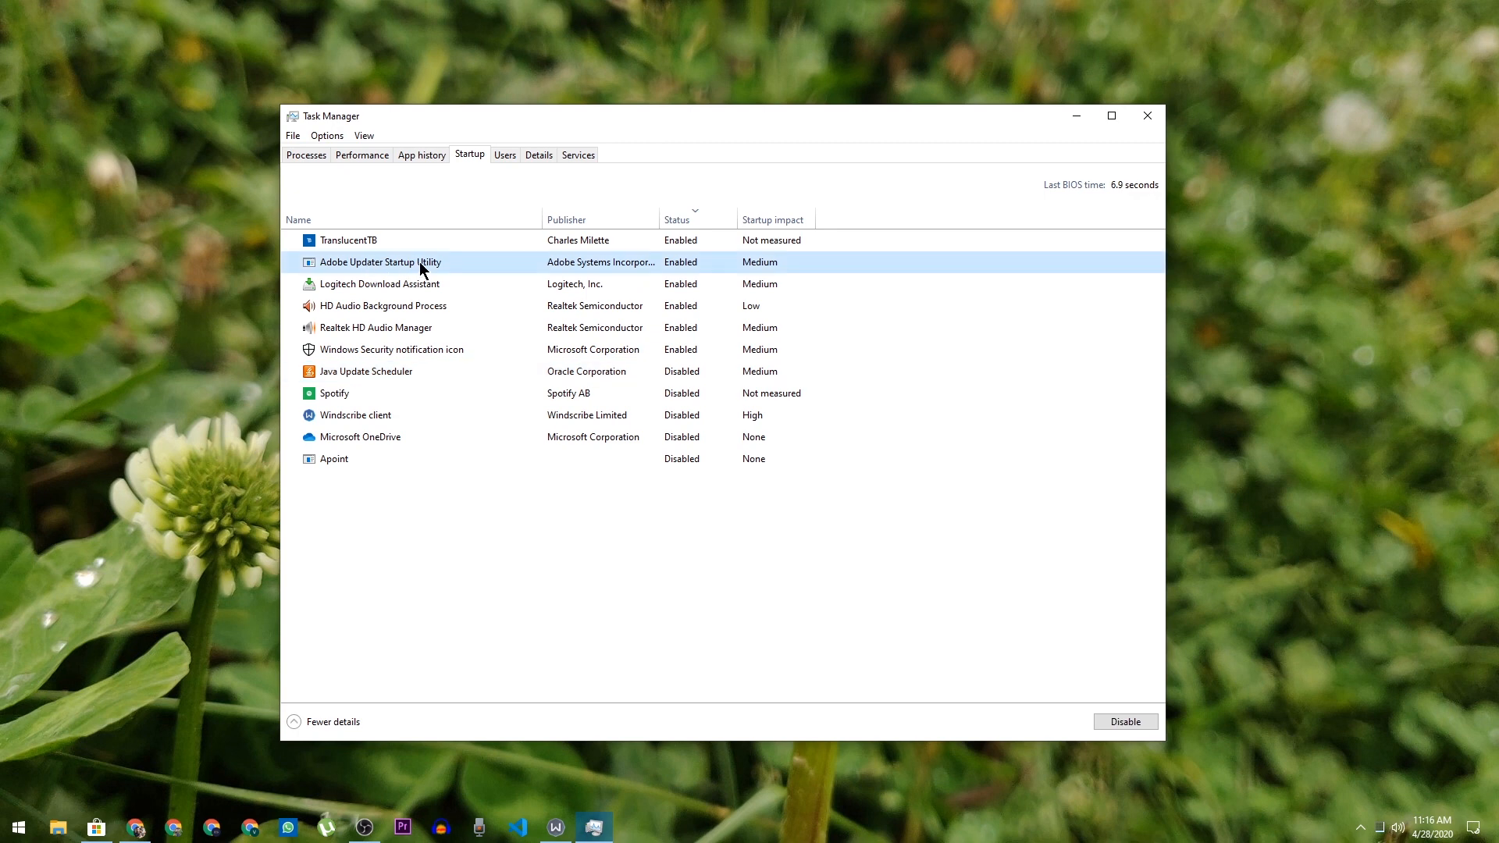
right_click(428, 263)
left_click(452, 273)
Step: Disable Logitech Download Assistant at startup, then return Task Manager to its compact view and close it
left_click(445, 268)
right_click(437, 263)
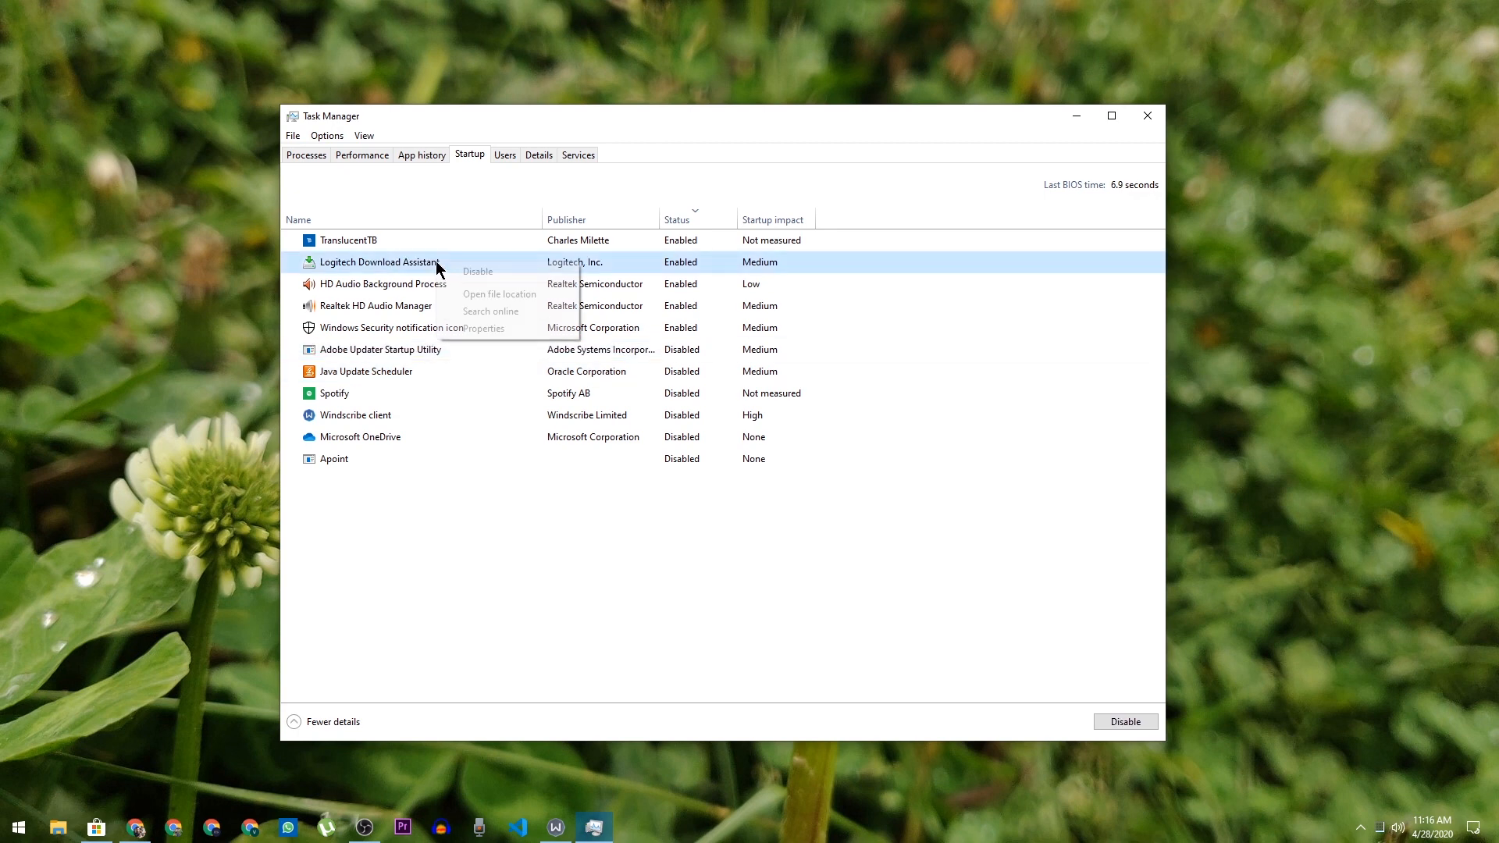
left_click(467, 273)
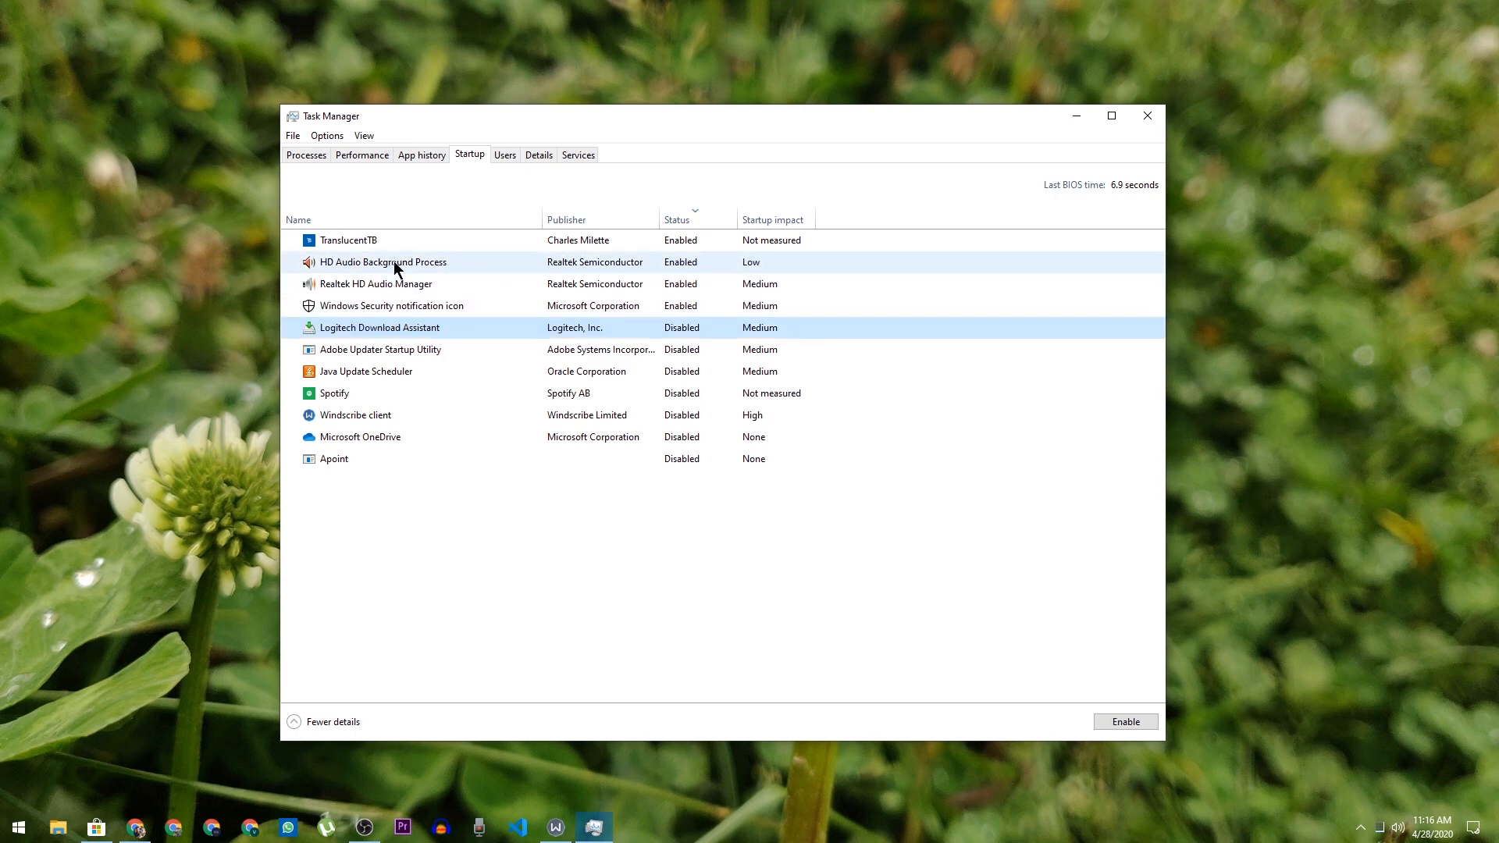
left_click(395, 307)
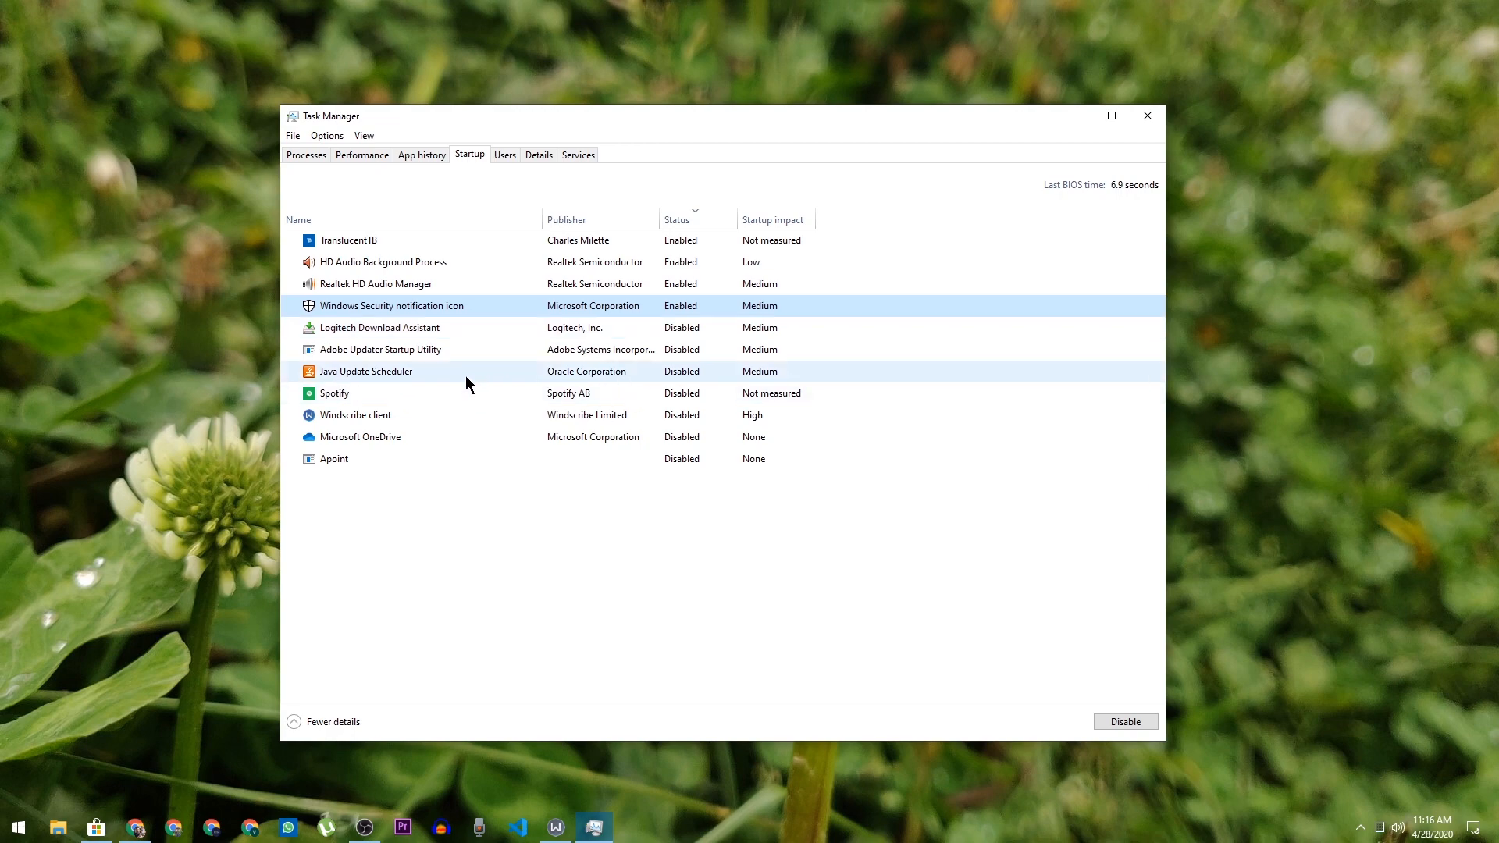
left_click(335, 728)
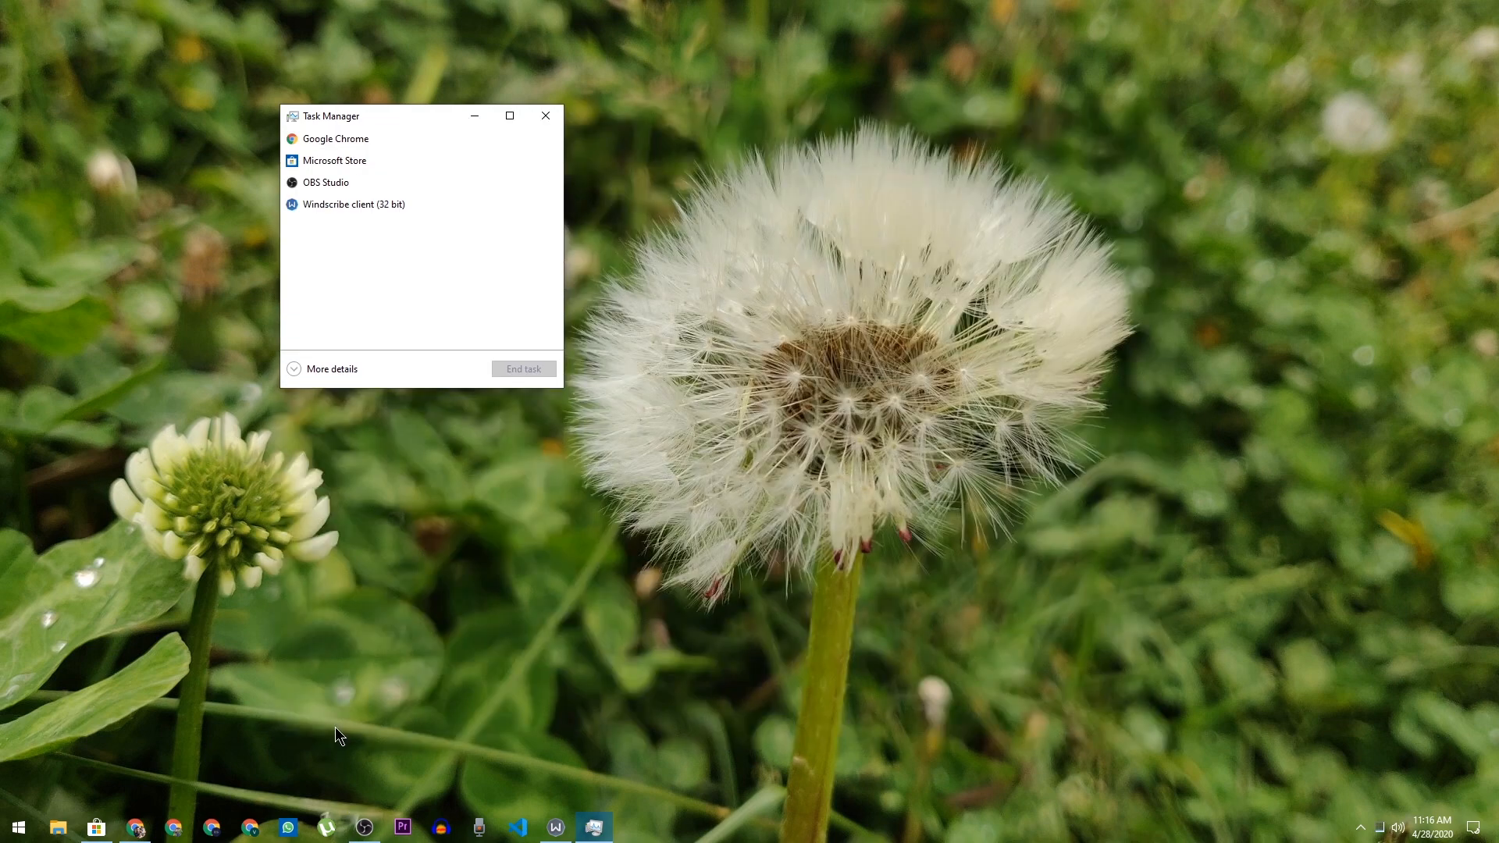
left_click(546, 117)
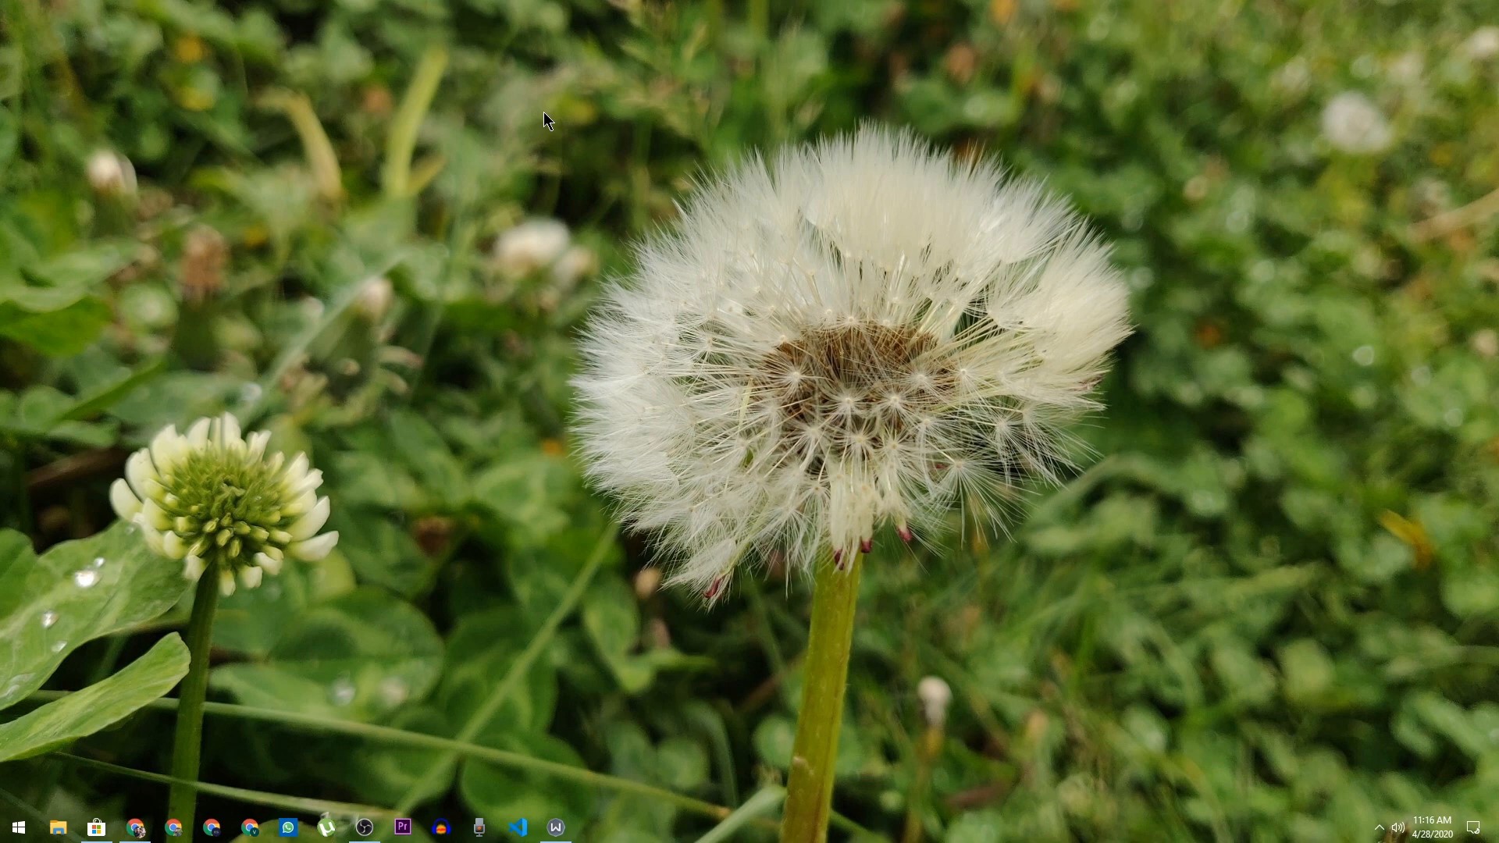
Step: Run msconfig and list its services with all Microsoft services hidden
key("super+r")
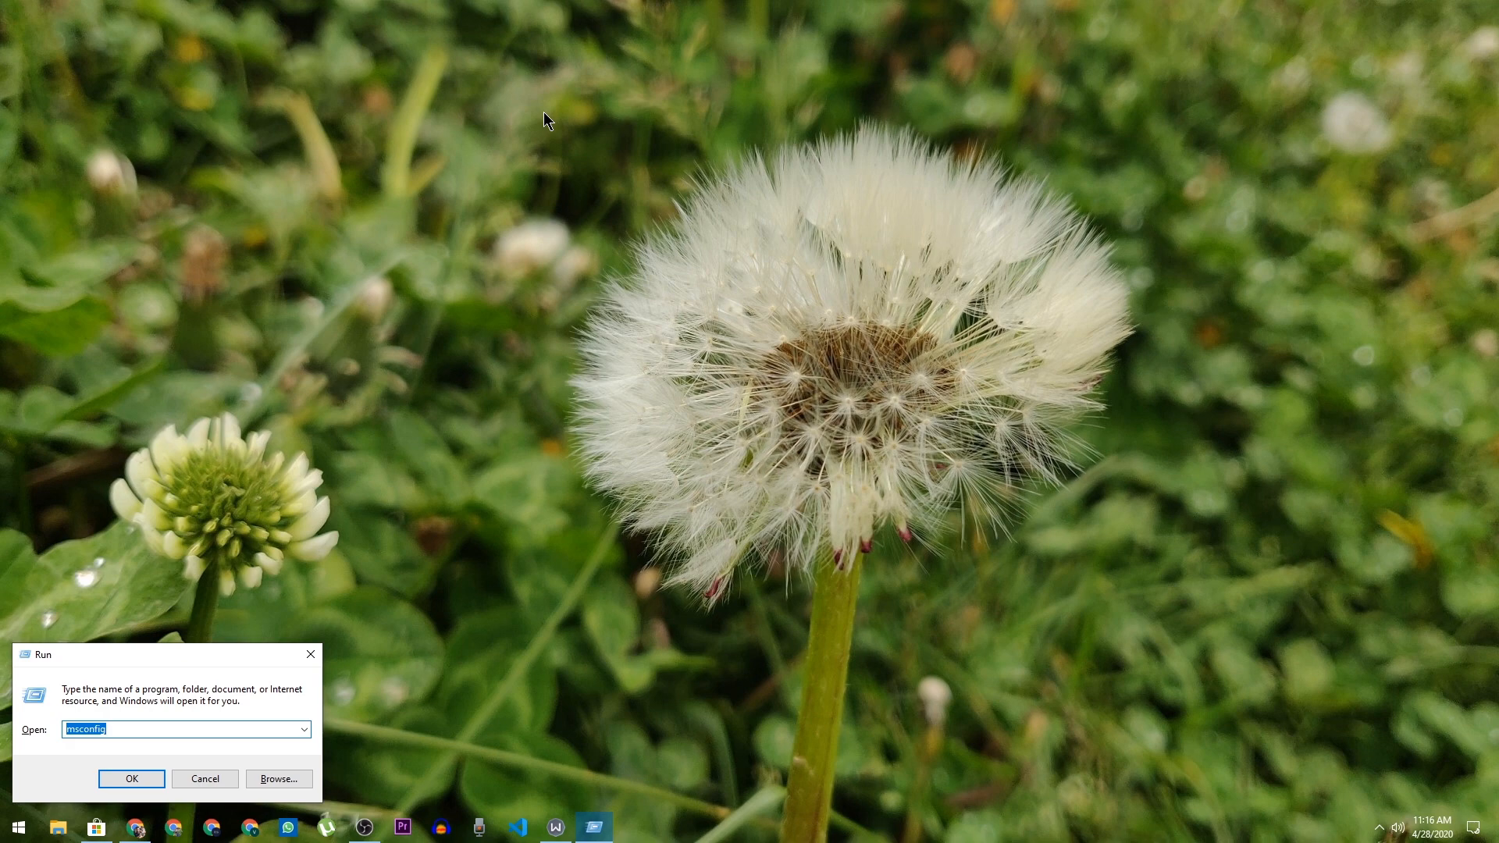
type("ms")
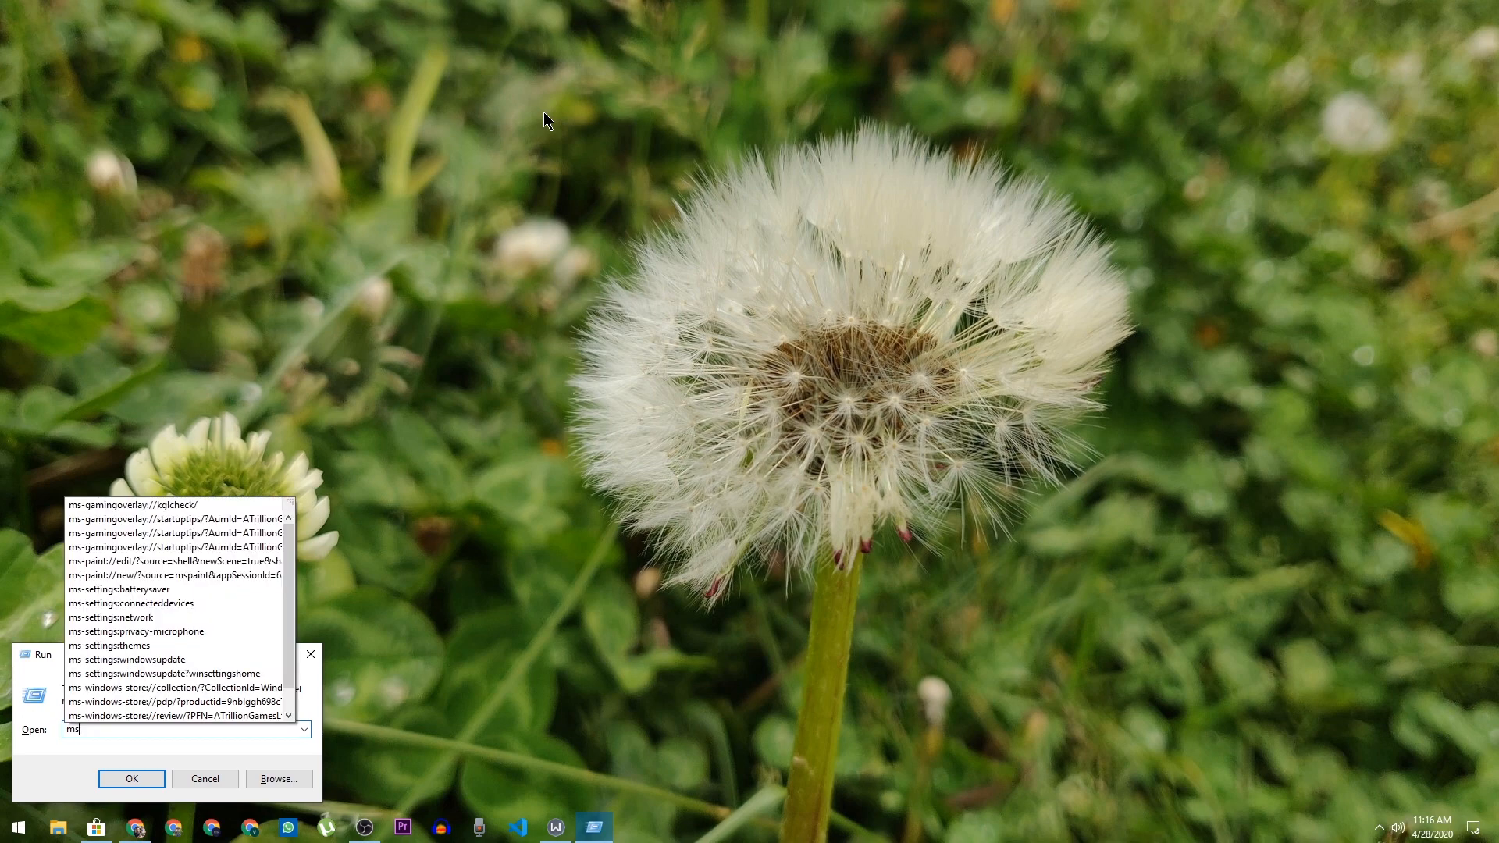
type("confi")
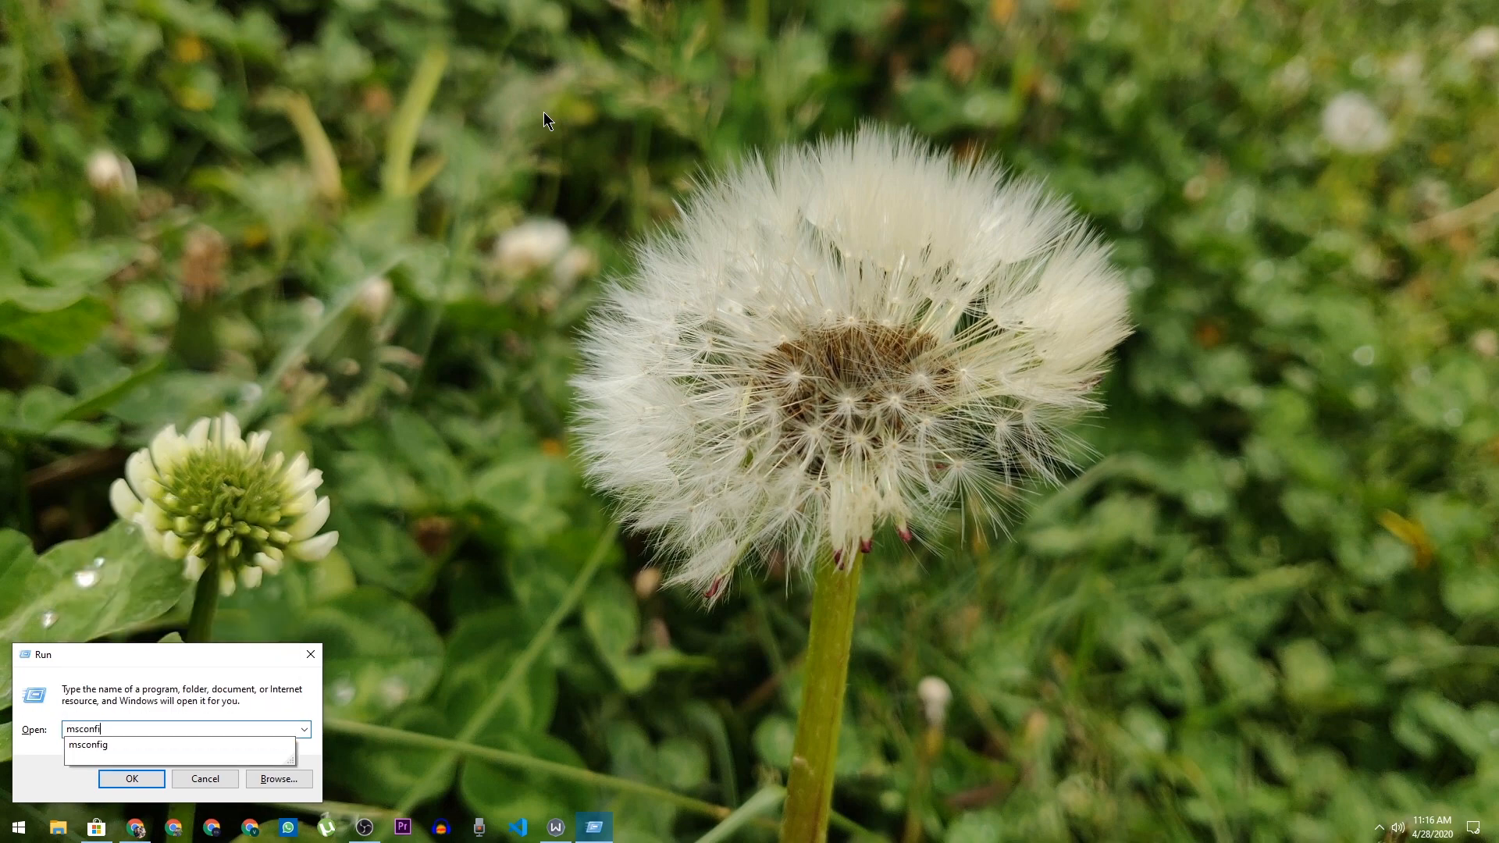
type("g")
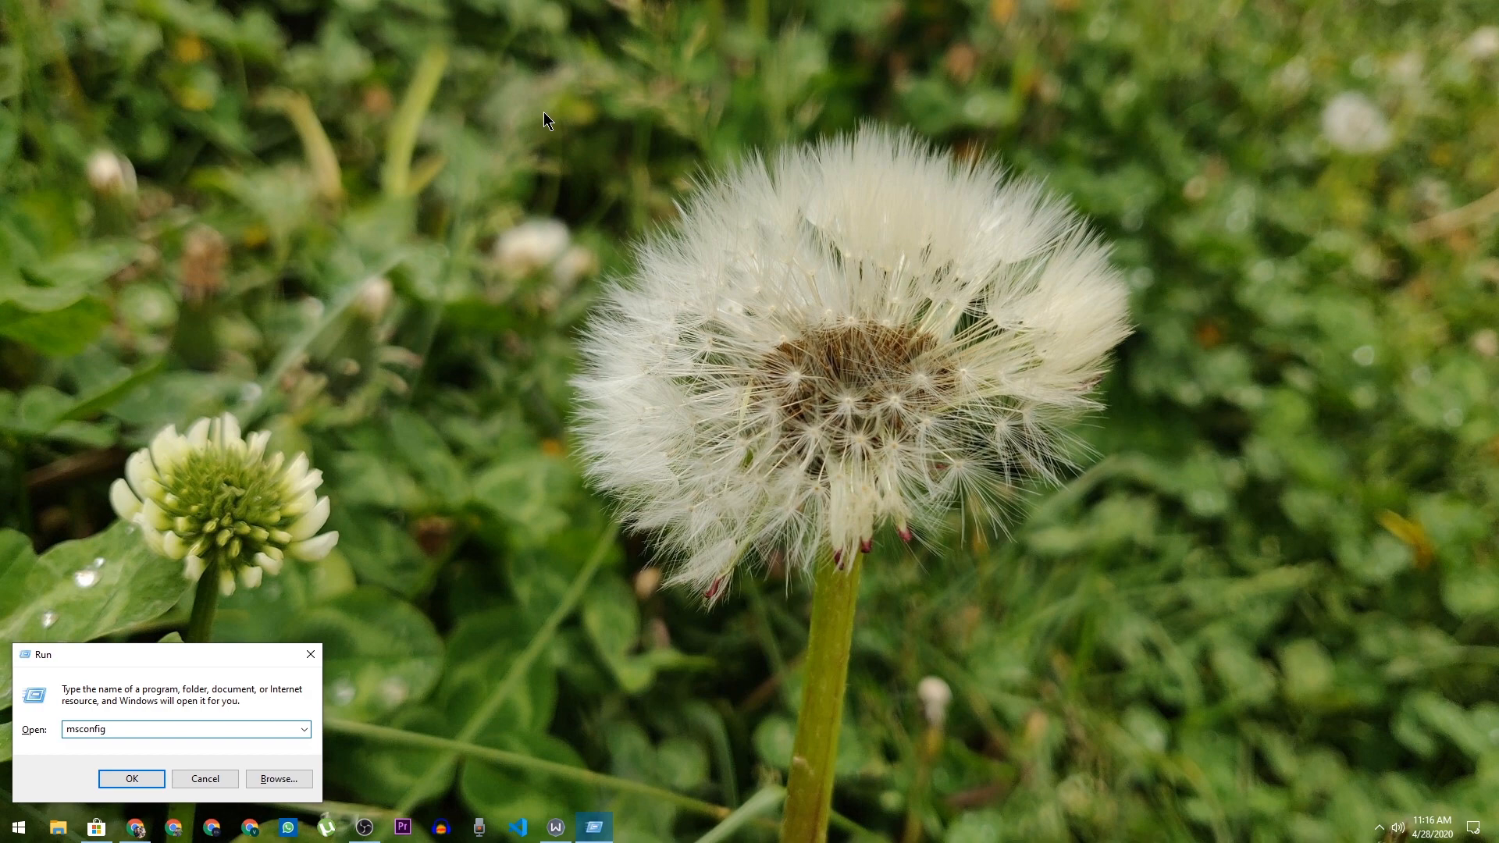
key("Return")
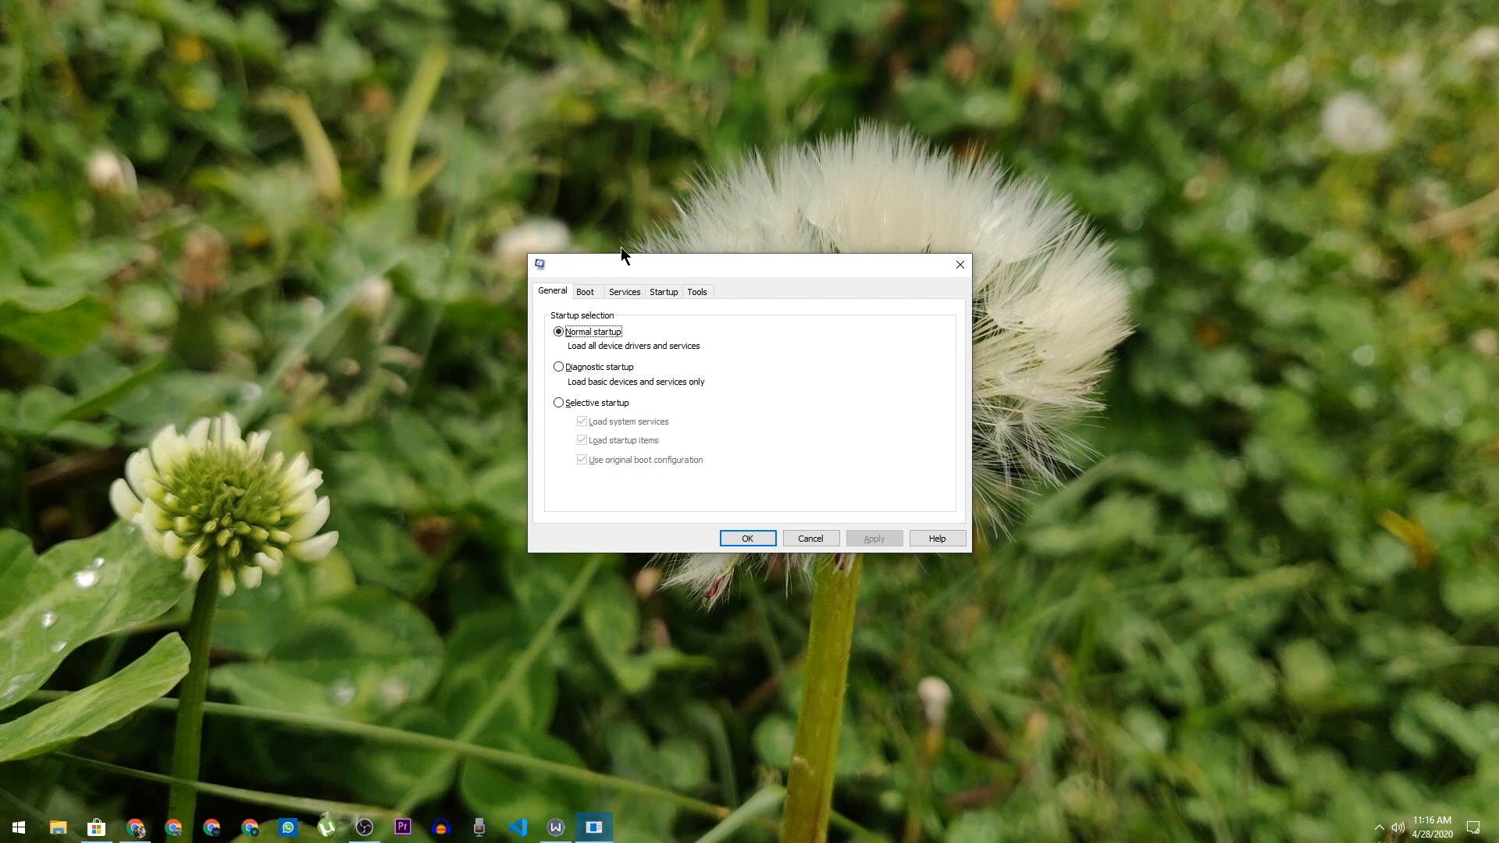
left_click(624, 293)
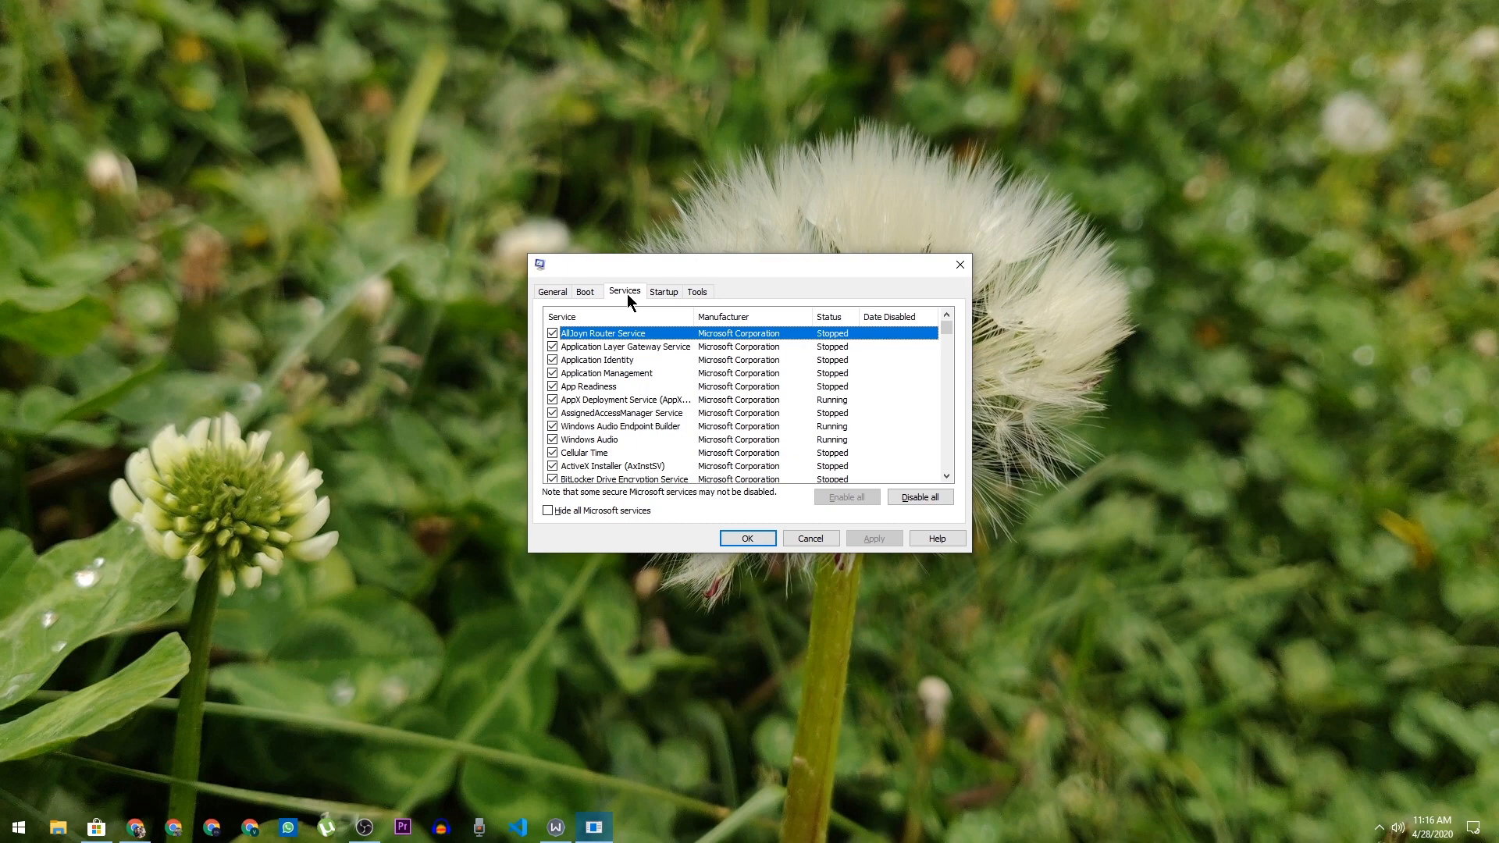
left_click(547, 512)
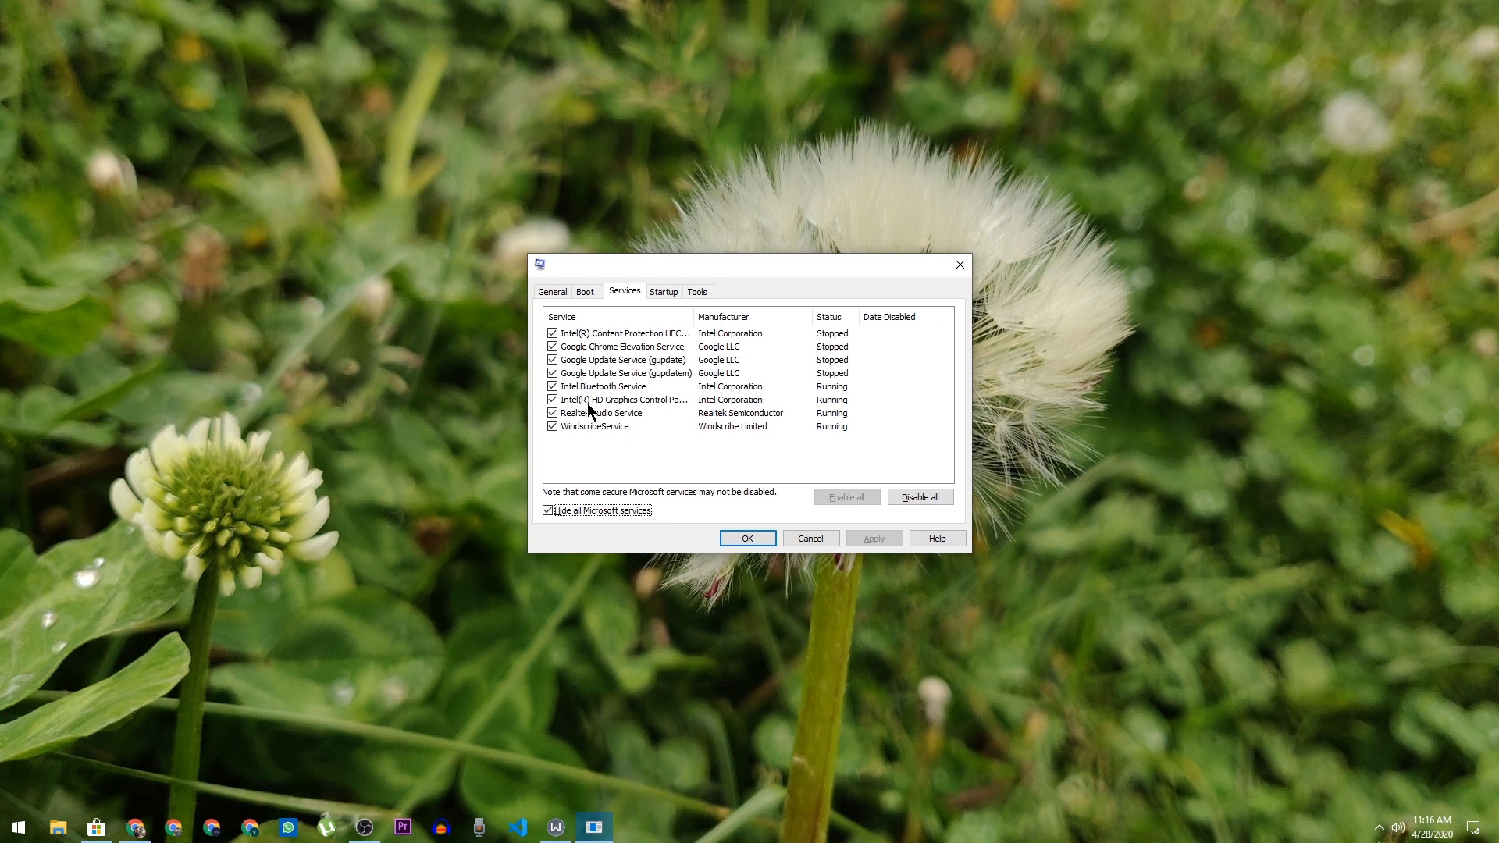
Step: Disable Google Chrome Elevation Service and both Google Update Services (gupdate and gupdatem), then apply and close the configuration
left_click(553, 374)
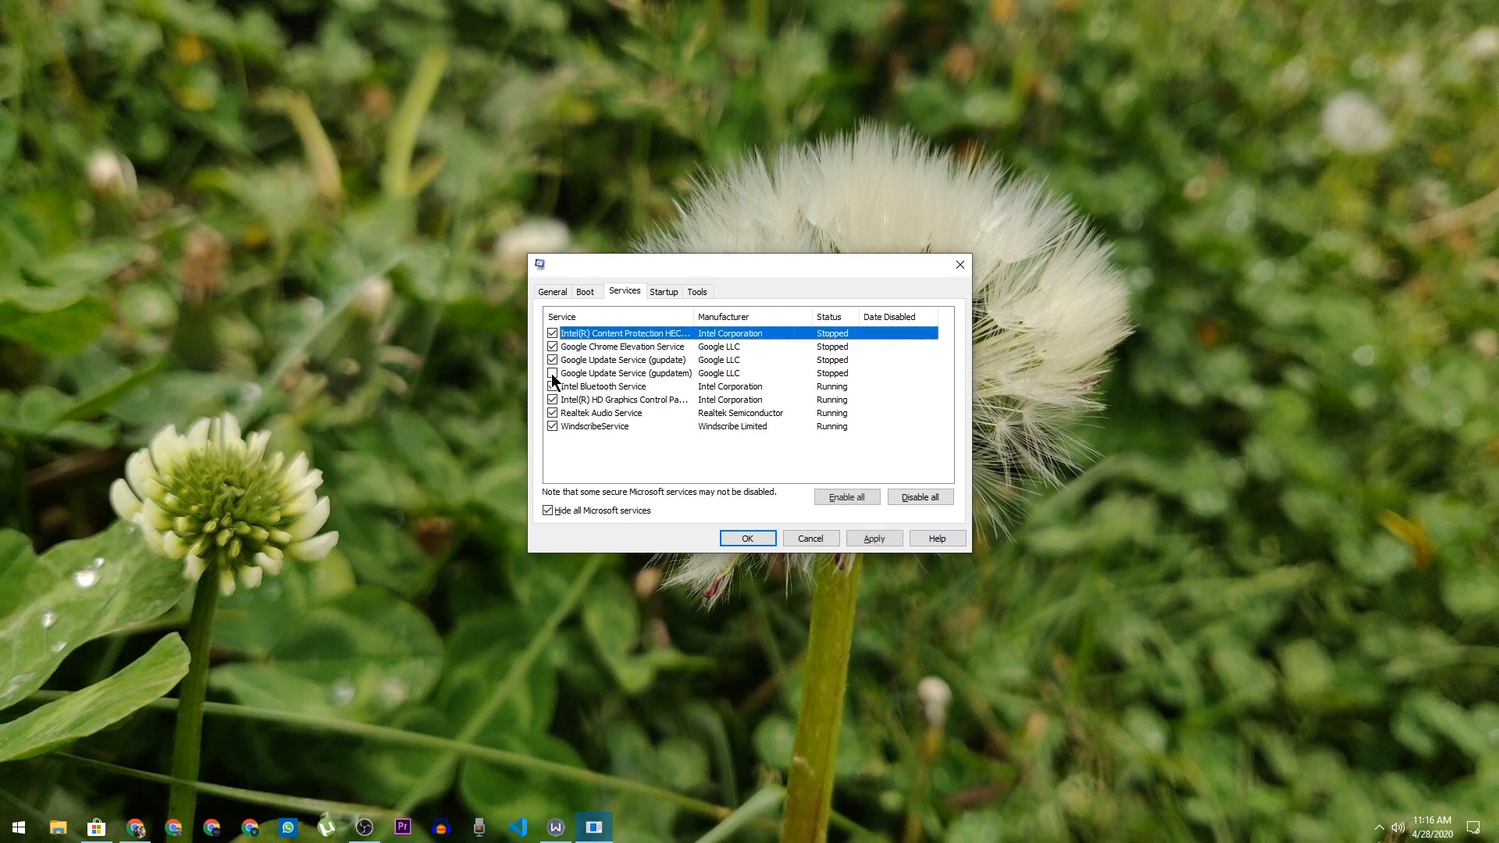
left_click(553, 360)
left_click(552, 348)
left_click_drag(693, 316, 749, 325)
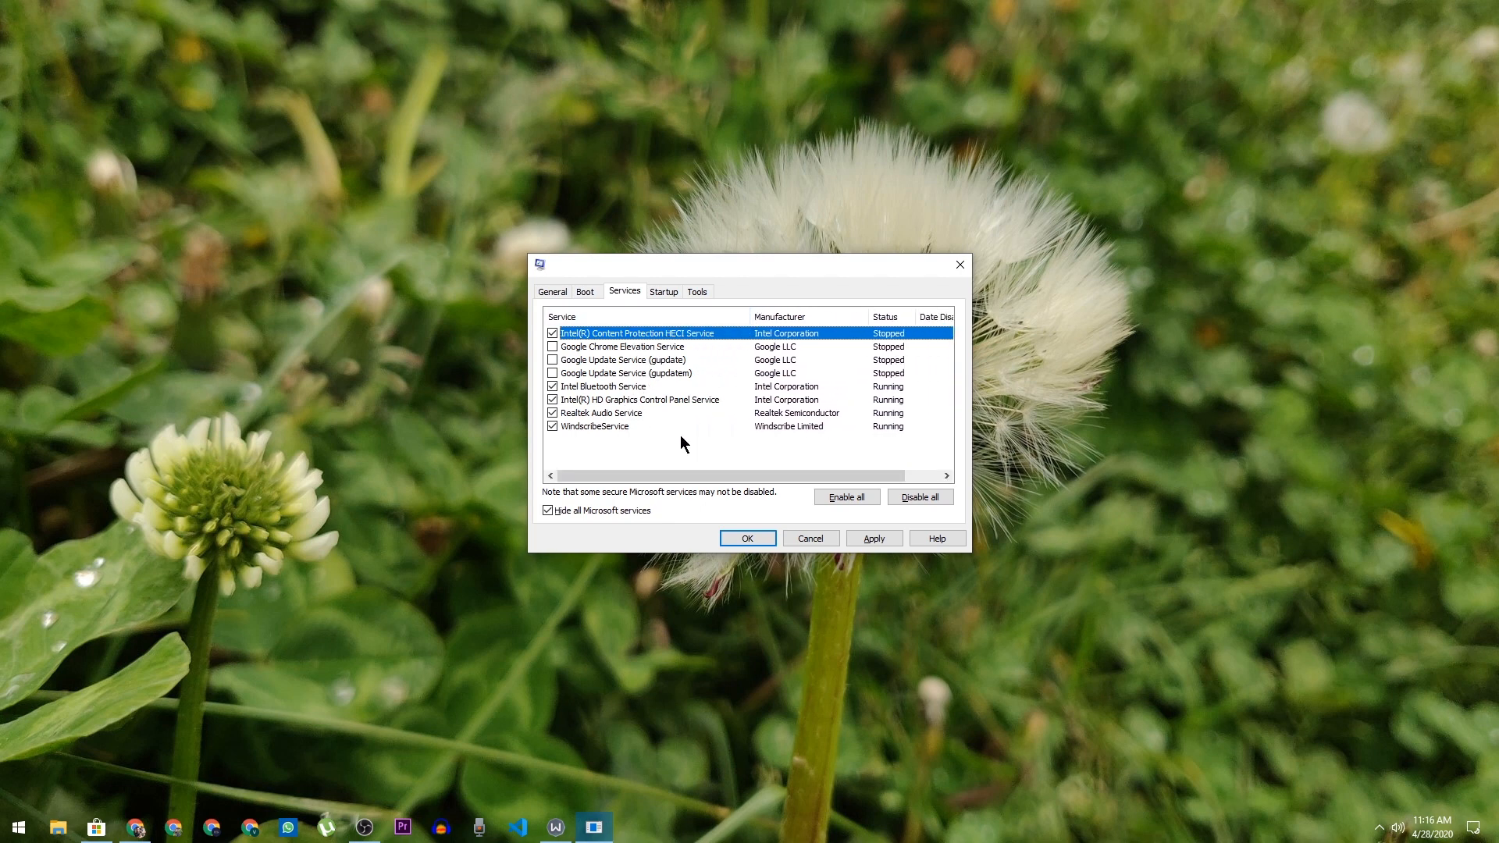
left_click(874, 538)
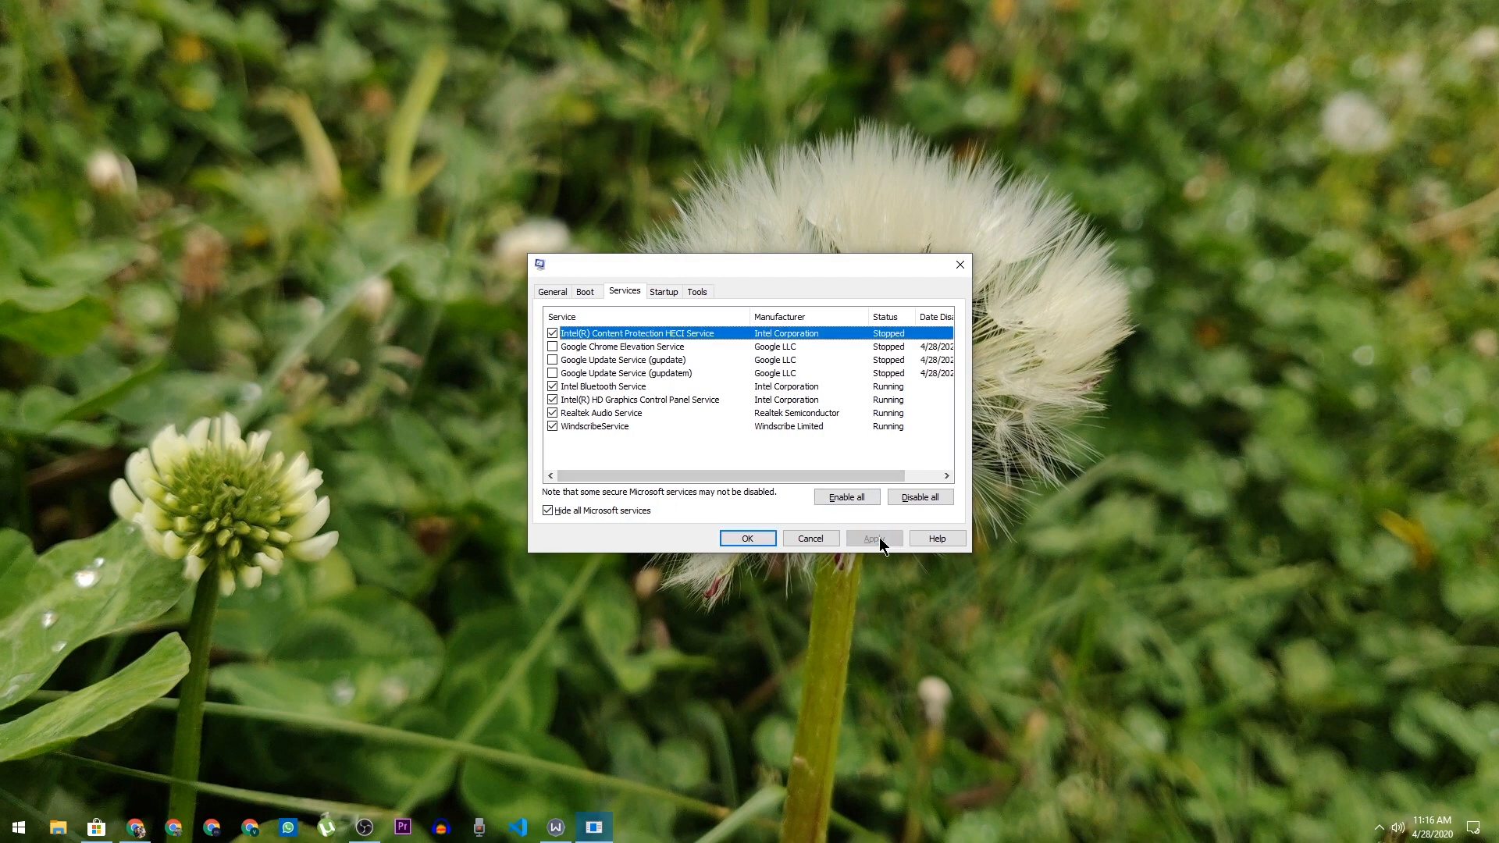
left_click(753, 542)
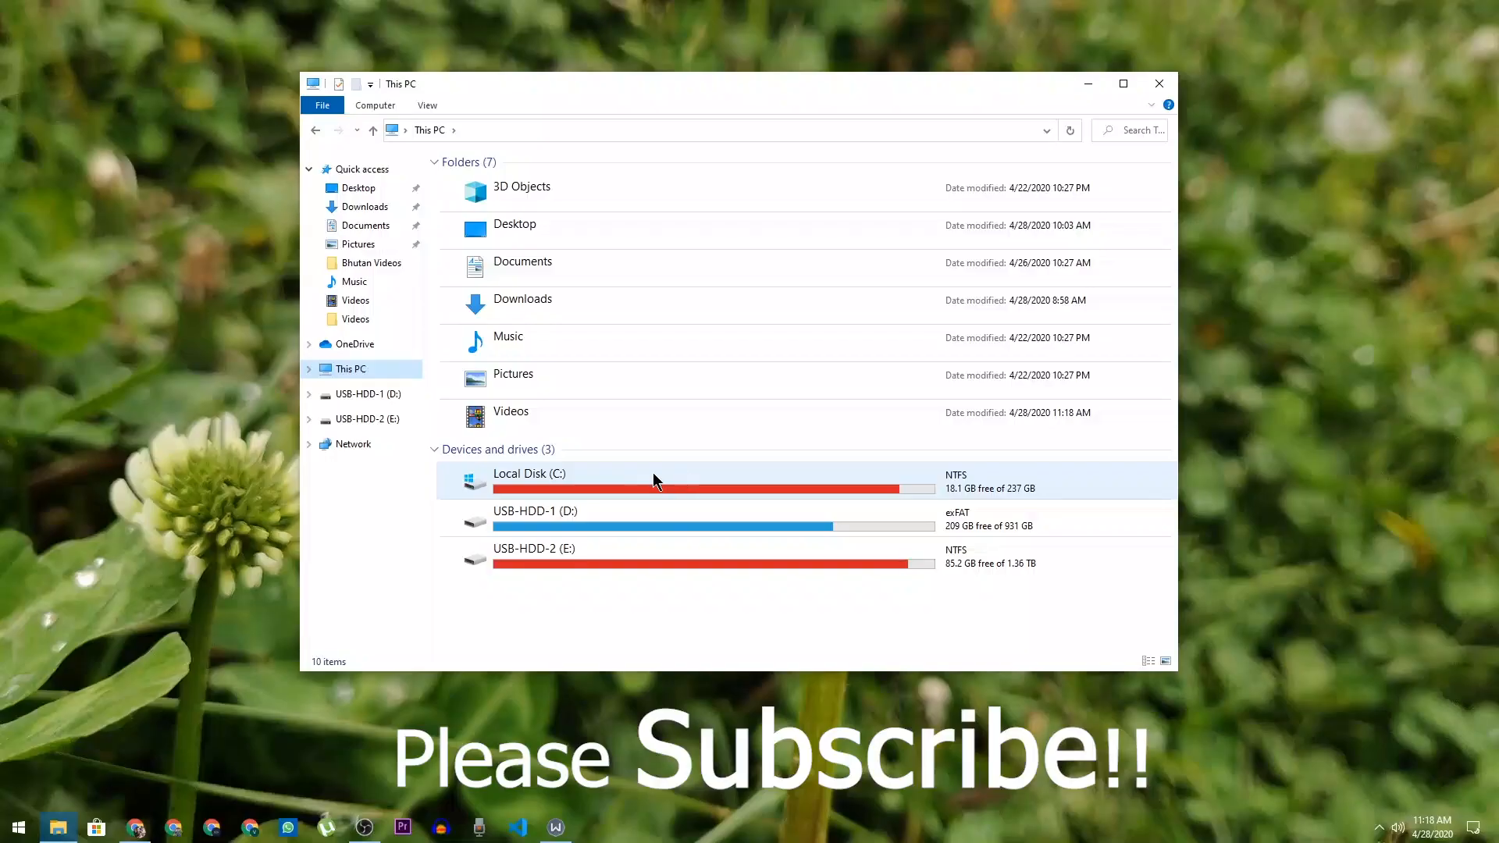
Step: Open the properties of Local Disk (C:), minimize the This PC window, and launch Disk Cleanup for the drive
left_click(504, 483)
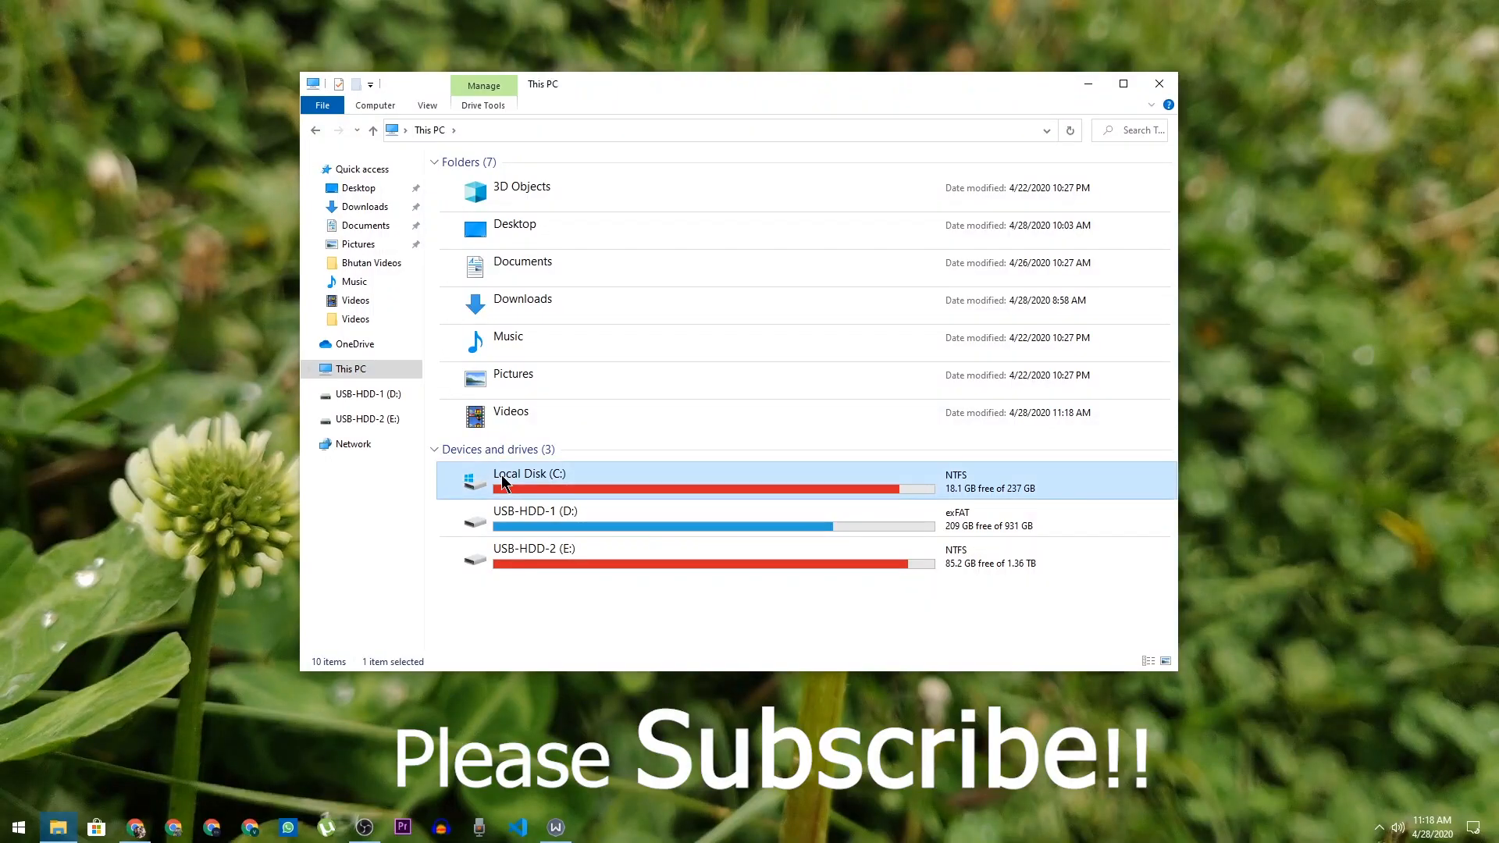
right_click(503, 478)
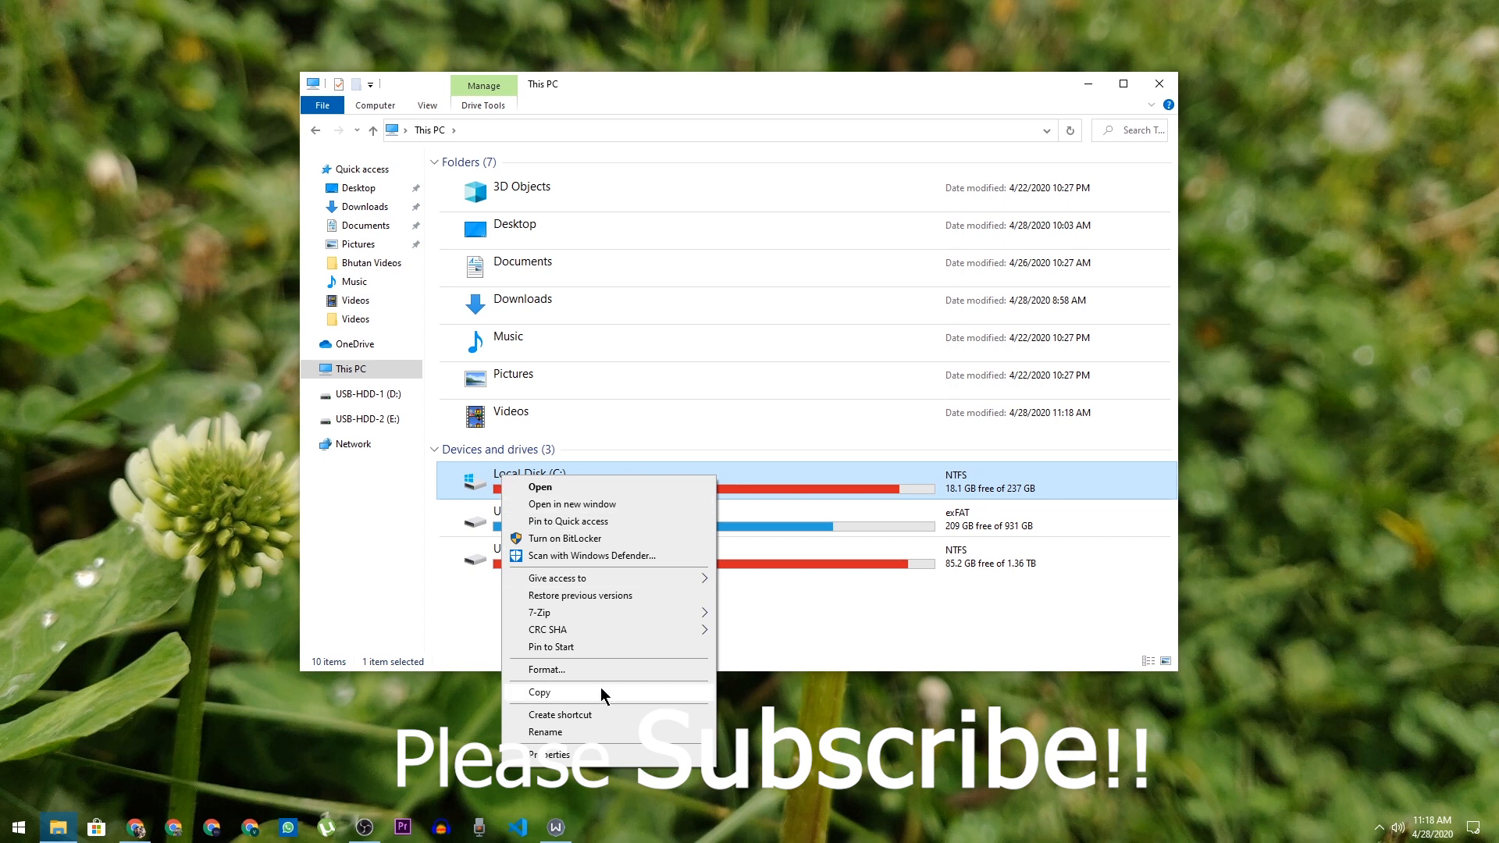
left_click(593, 756)
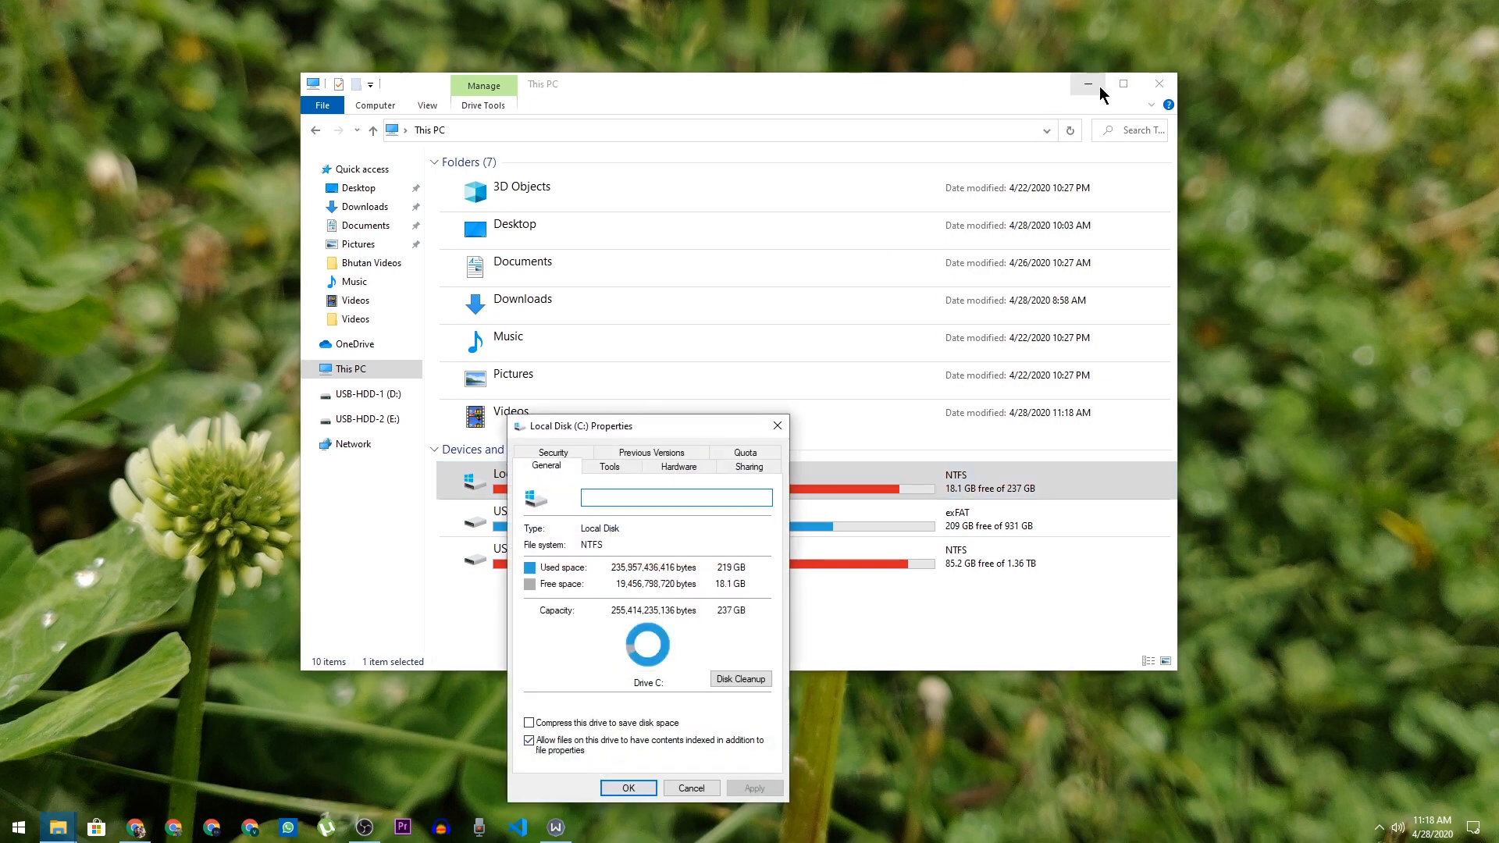
left_click(1089, 84)
left_click_drag(673, 426, 713, 177)
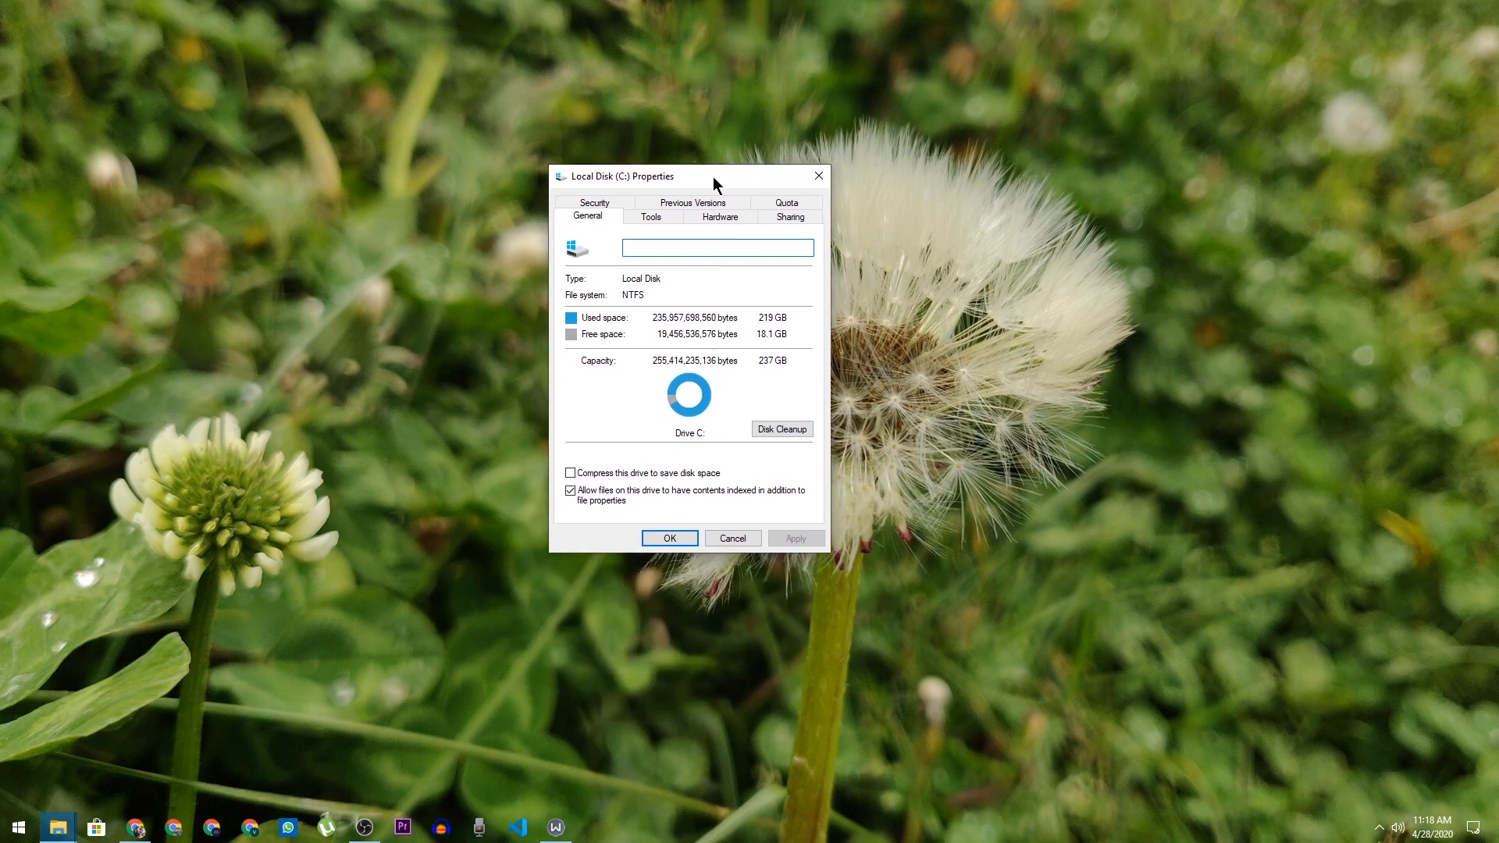
left_click(784, 430)
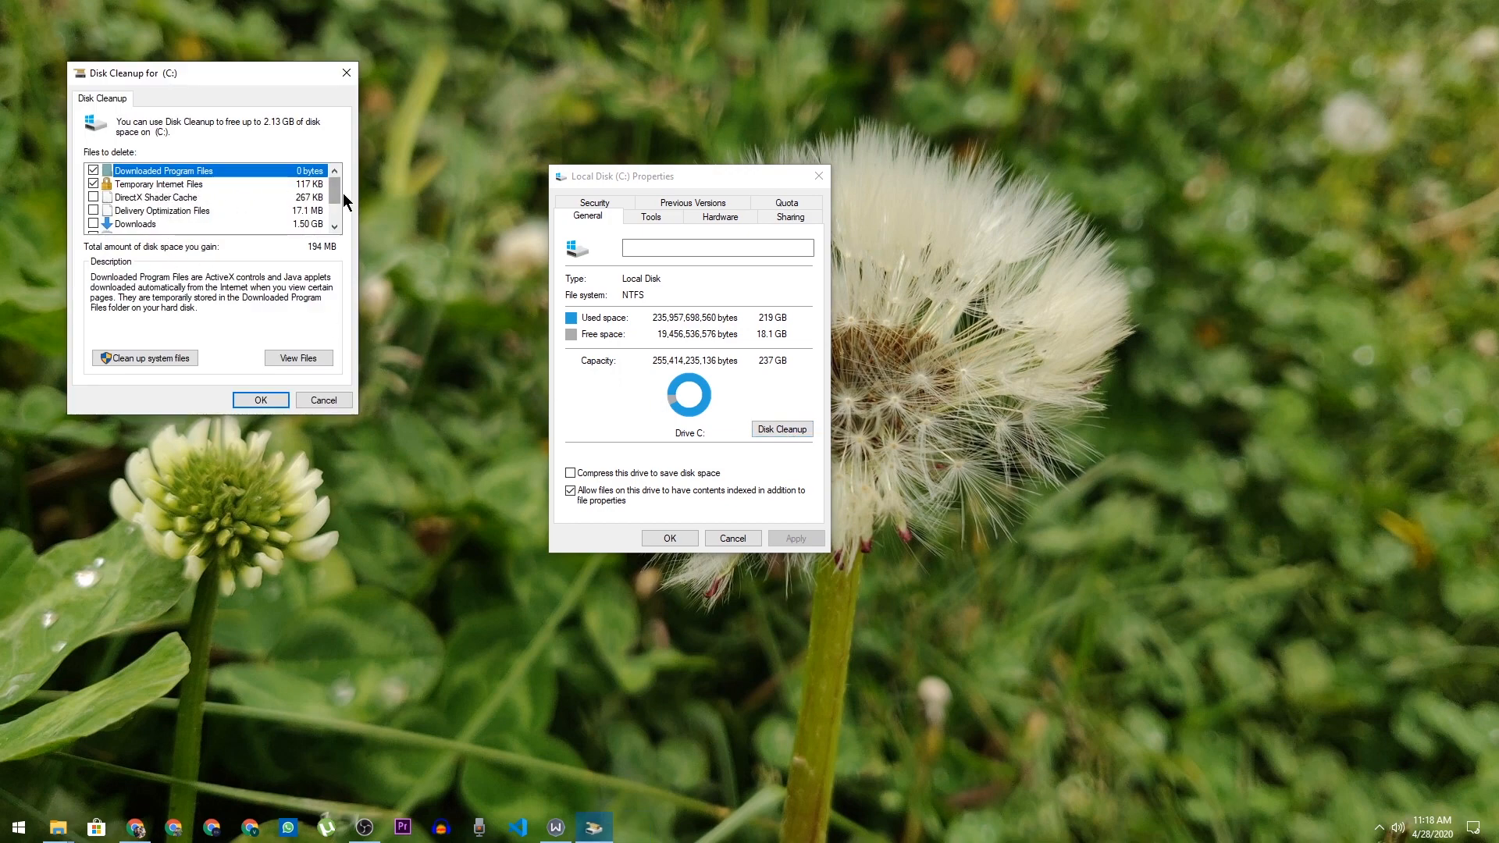
Step: Add Recycle Bin and Temporary files to the cleanup selection, leave Downloads unselected, and permanently delete the selected files from drive C:
scroll(333, 203, "down", 1)
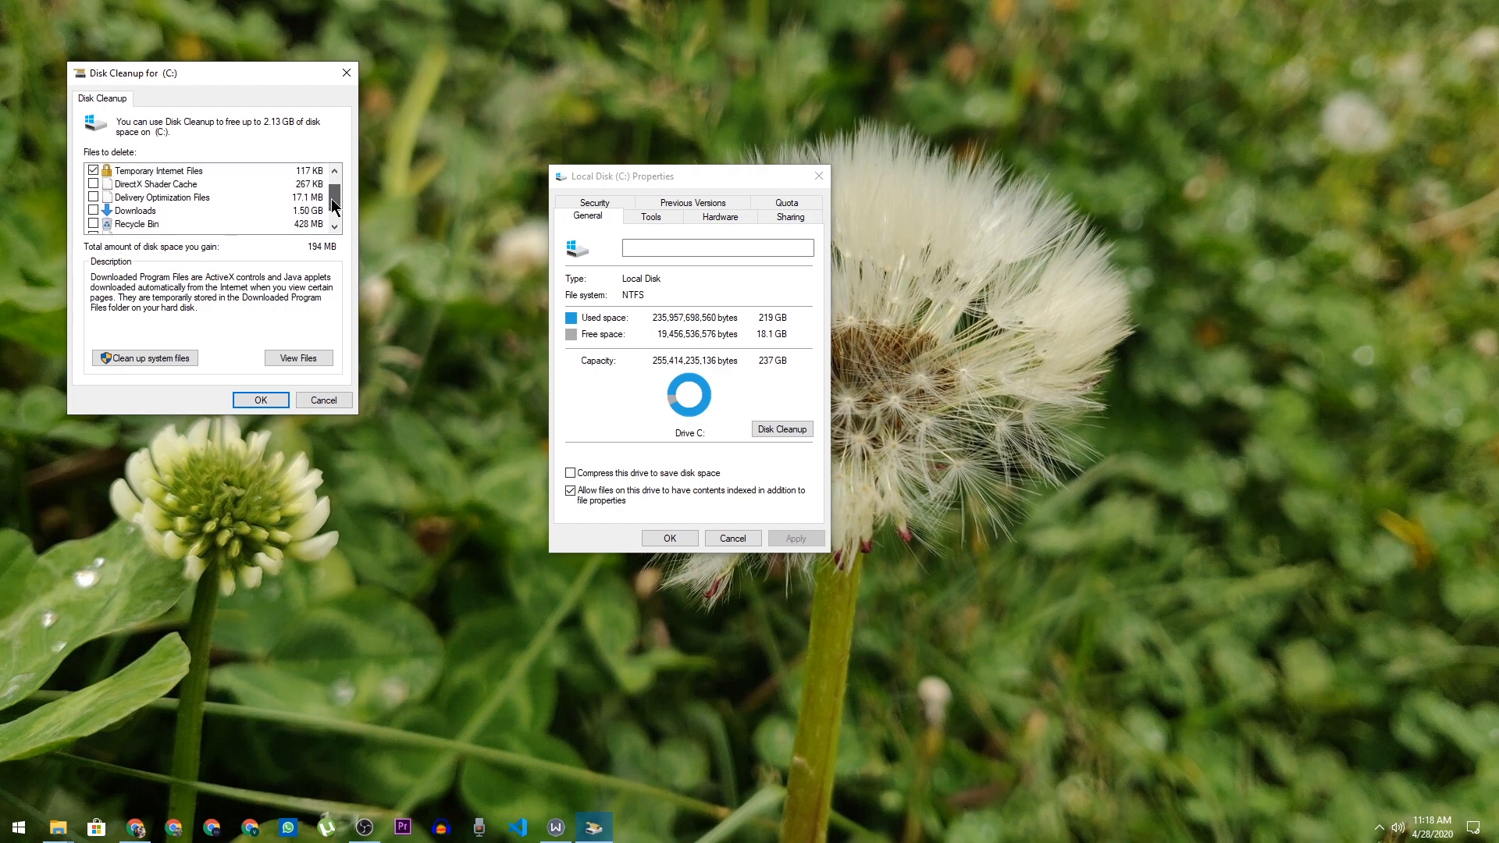
left_click(159, 215)
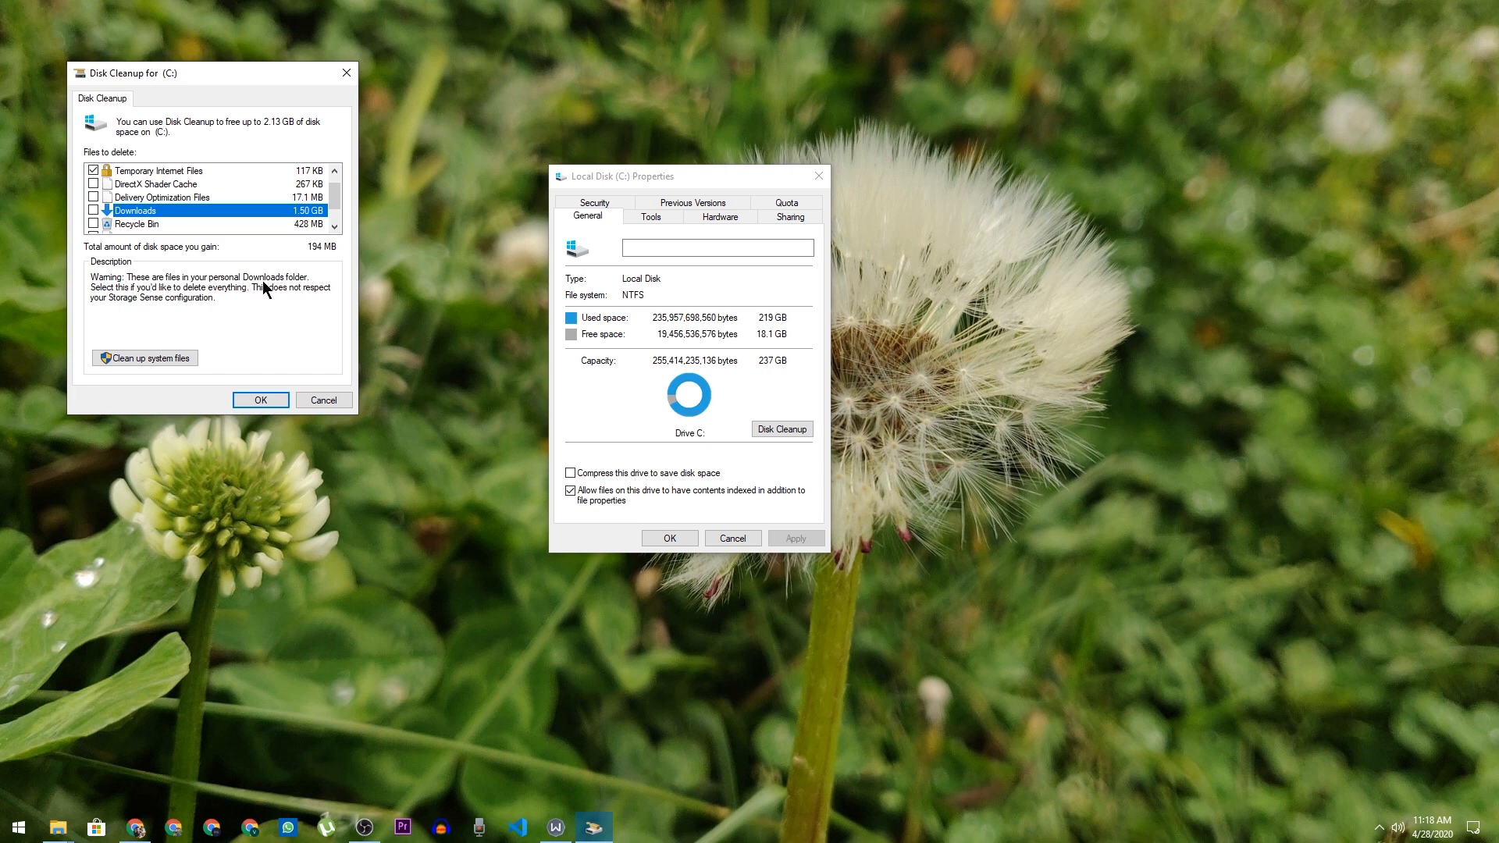
left_click(334, 227)
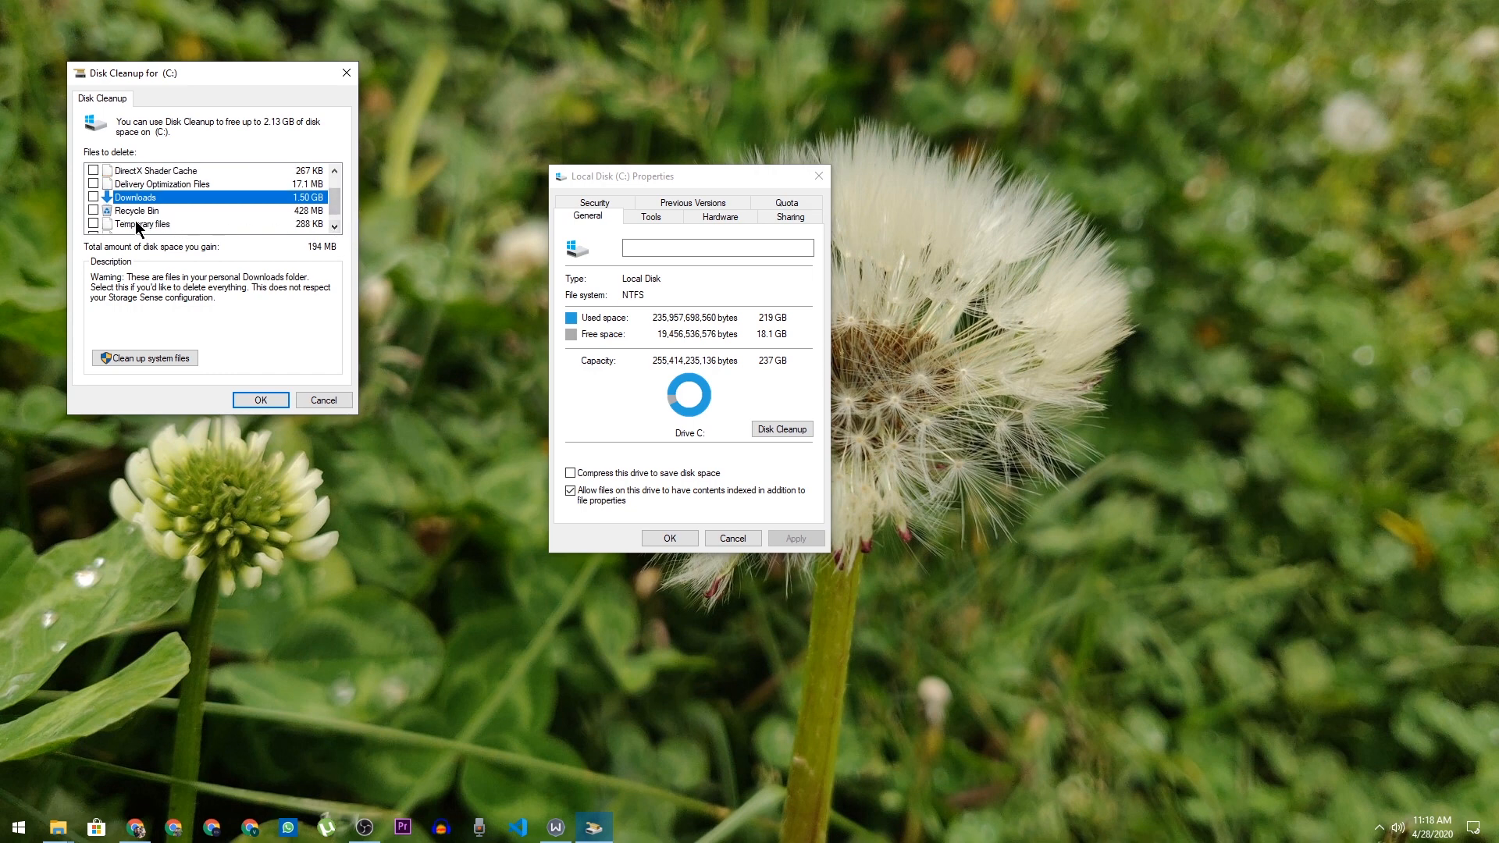
left_click(94, 211)
left_click(336, 227)
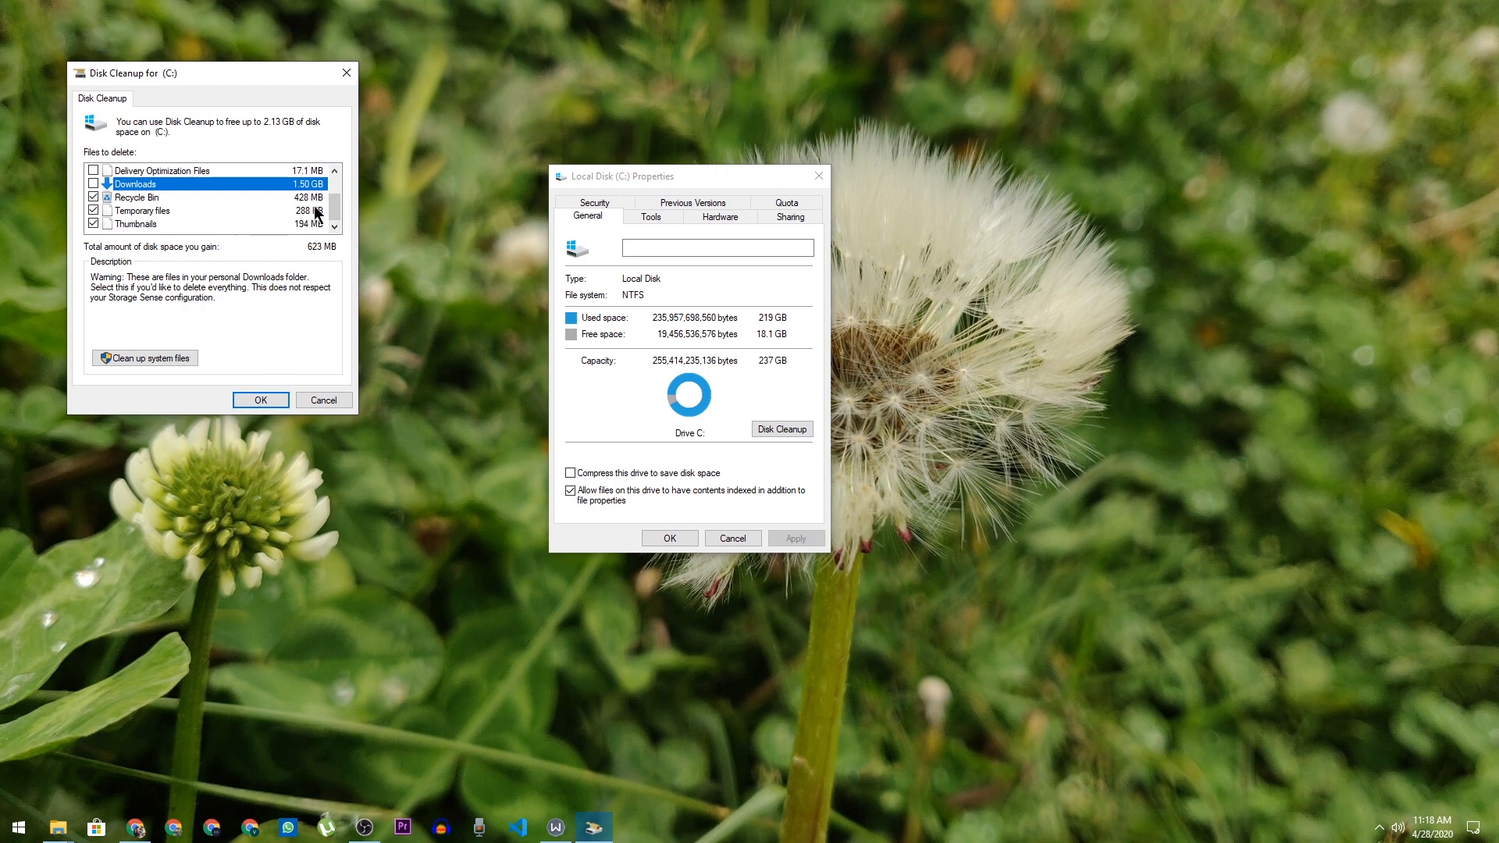
left_click_drag(334, 203, 335, 186)
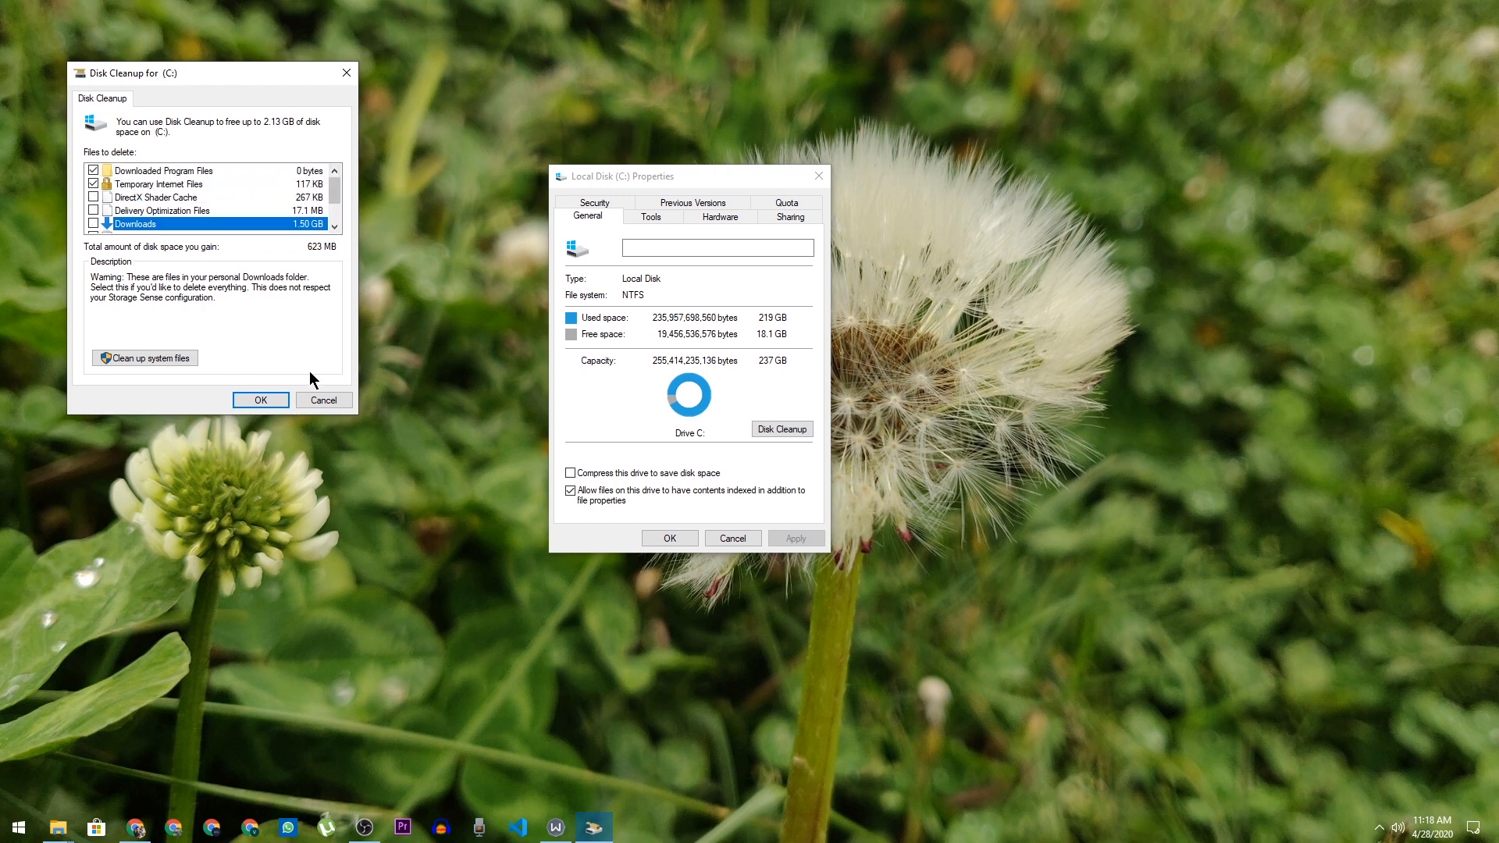
left_click(263, 401)
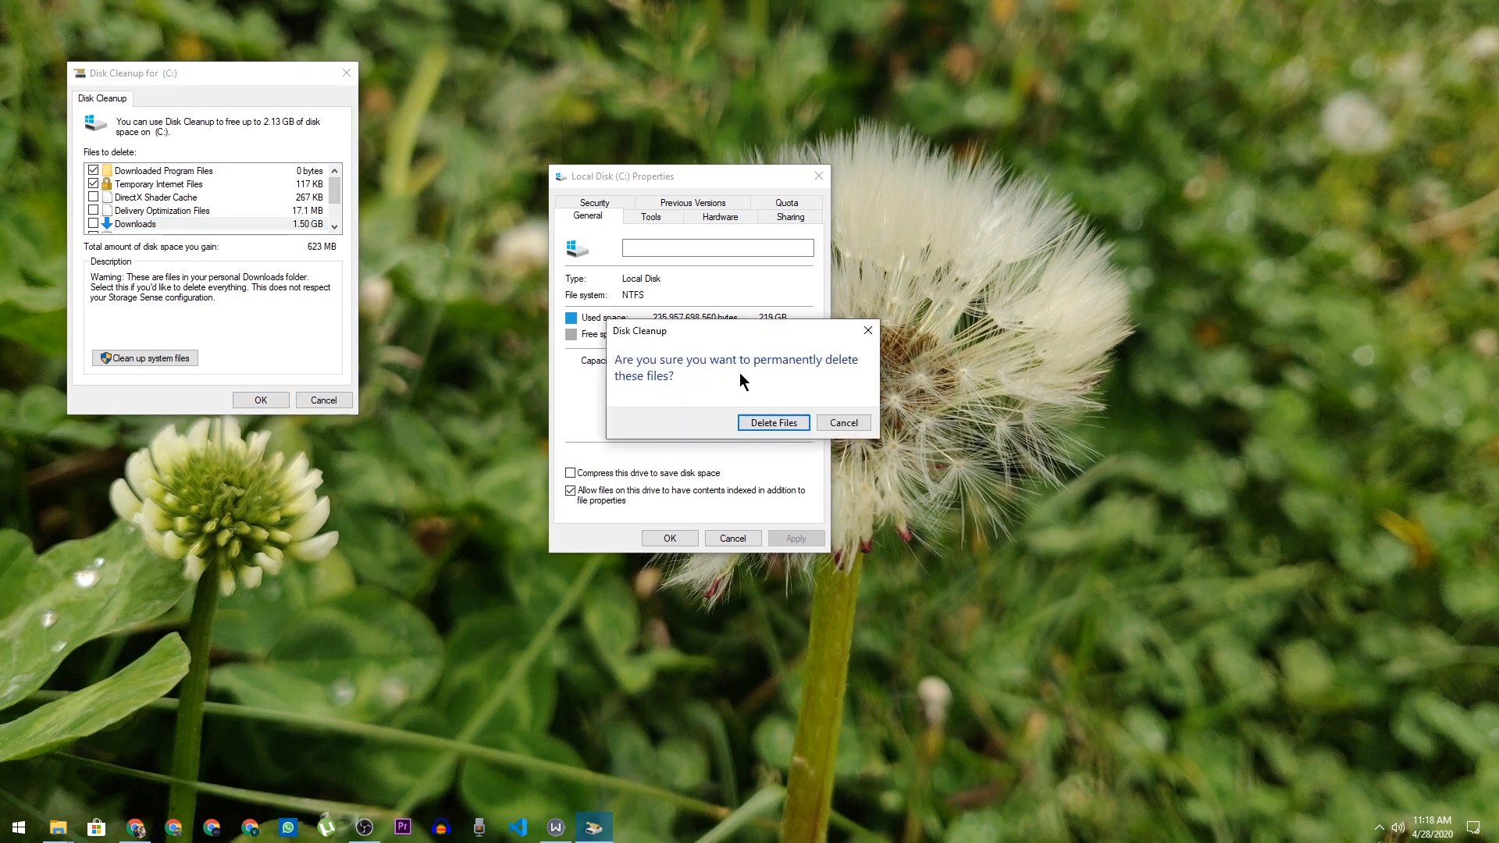
left_click(781, 424)
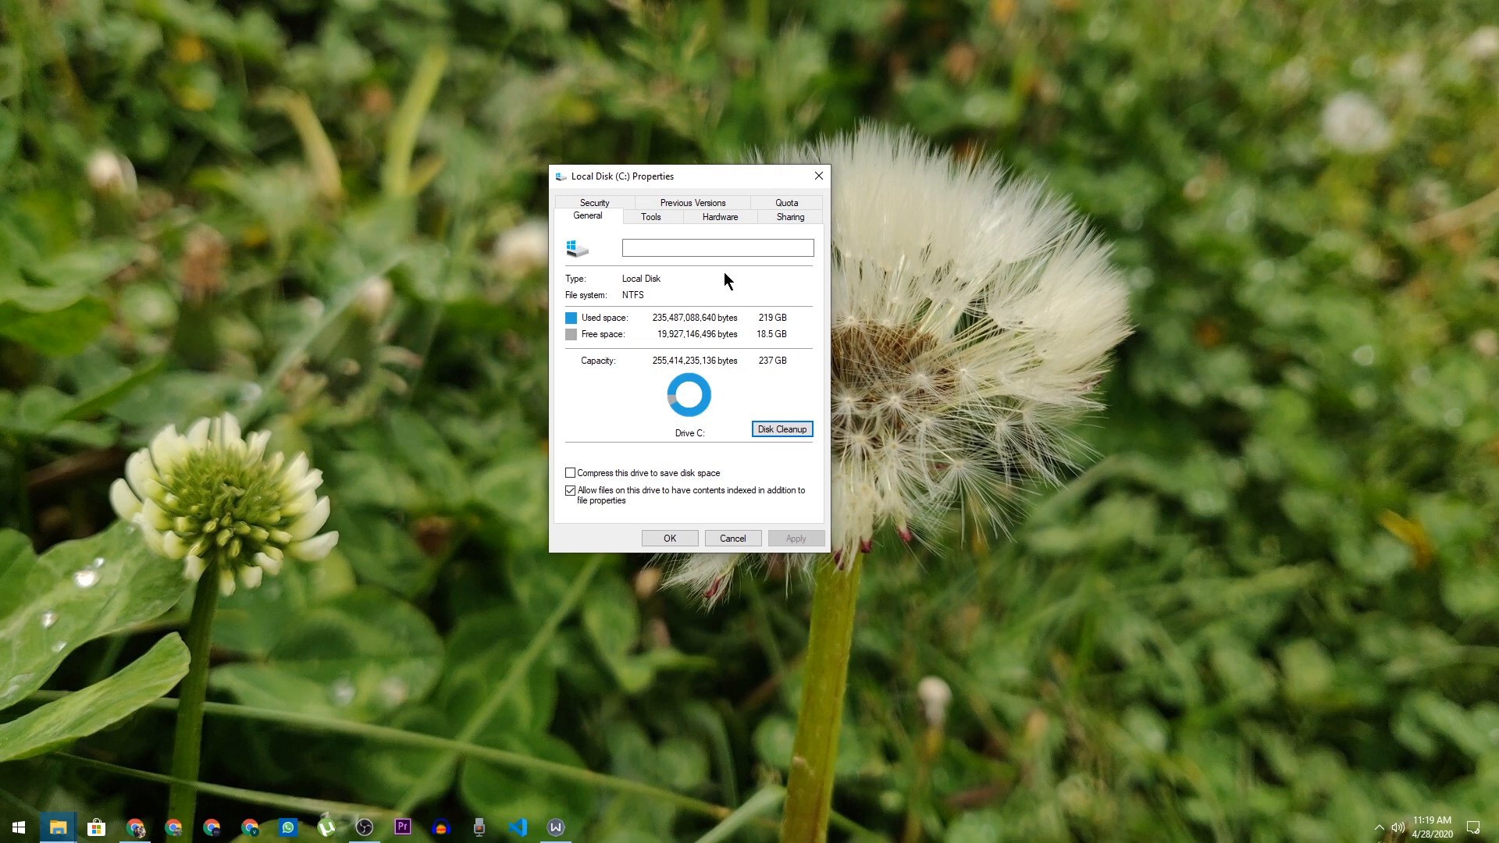
Step: Scan Local Disk (C:) for file system errors and close the error checking report
left_click(662, 219)
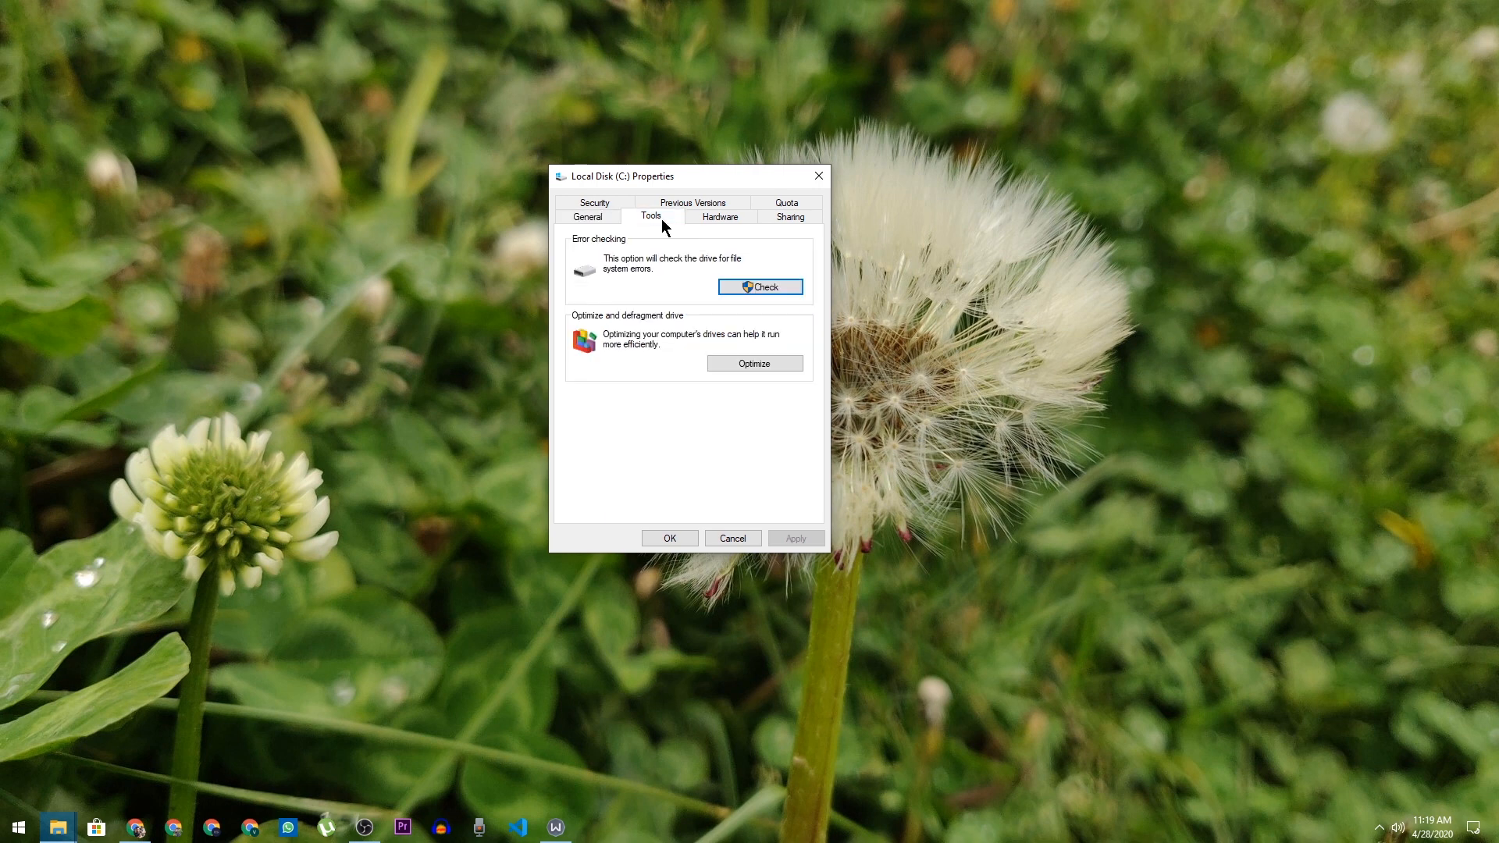
left_click(773, 293)
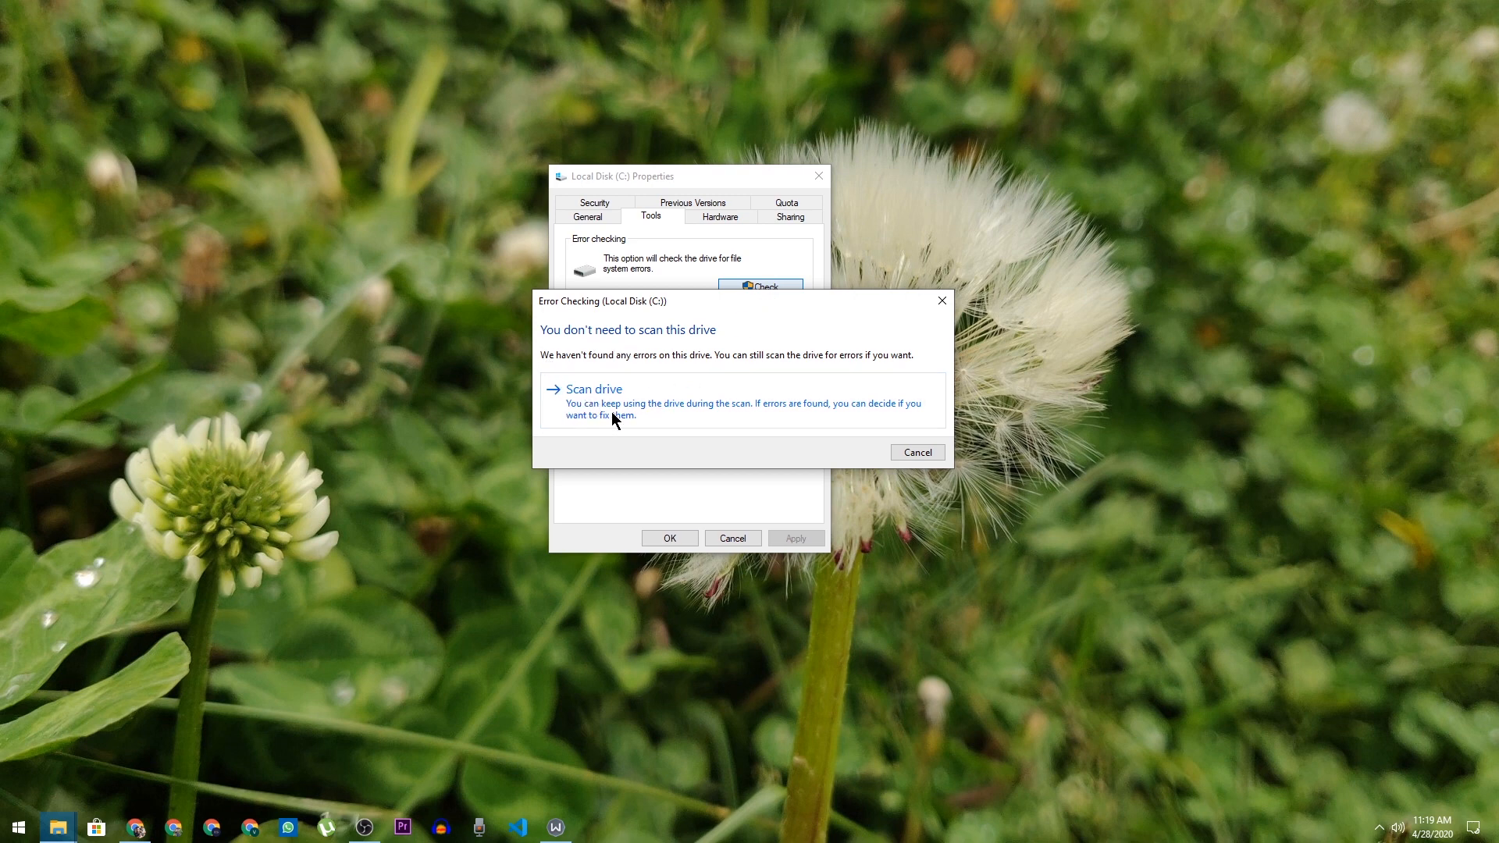
left_click(670, 415)
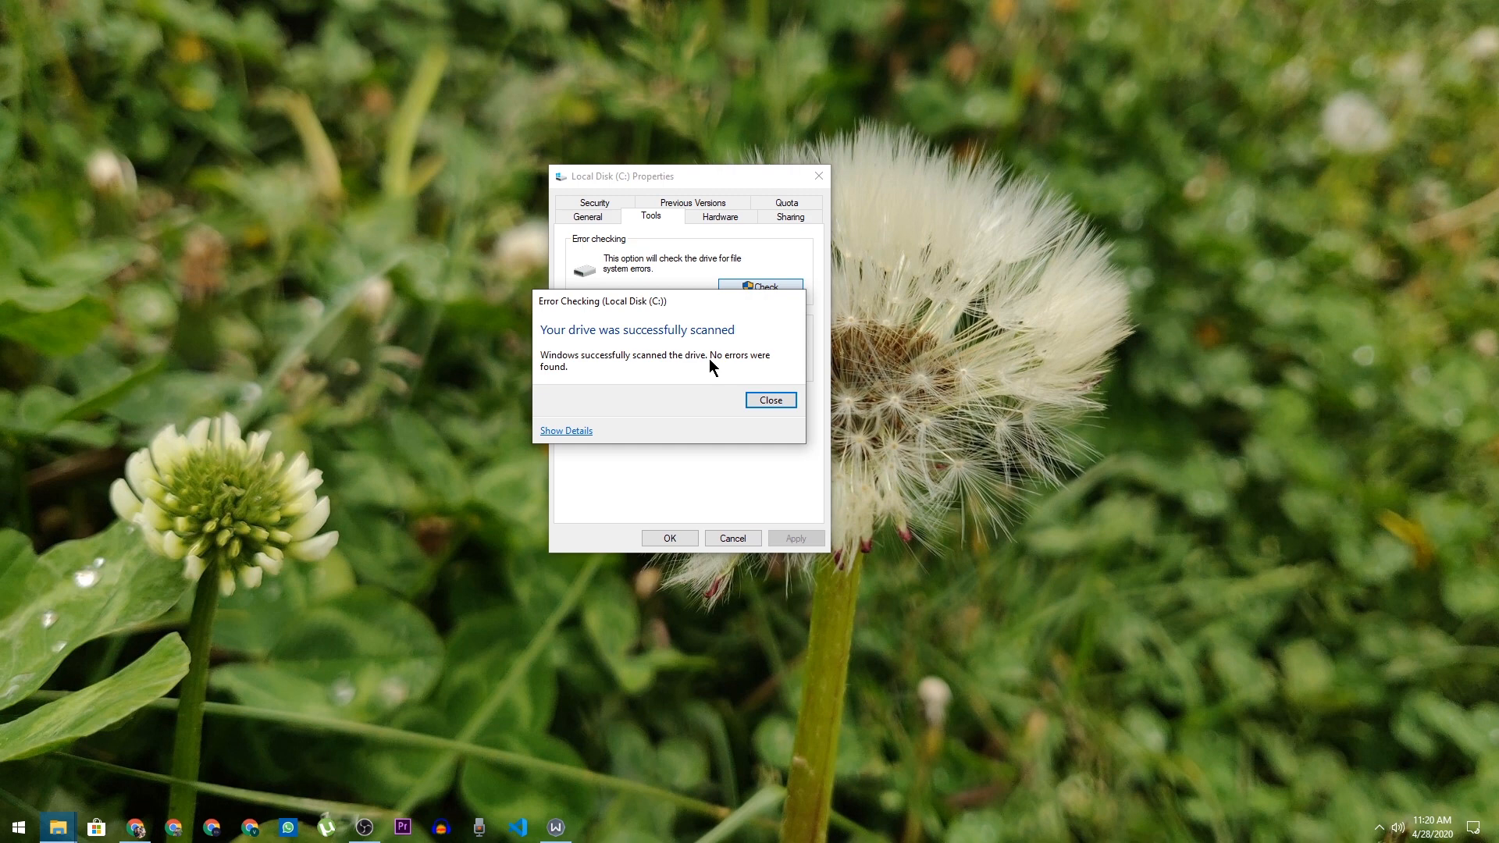
left_click(780, 400)
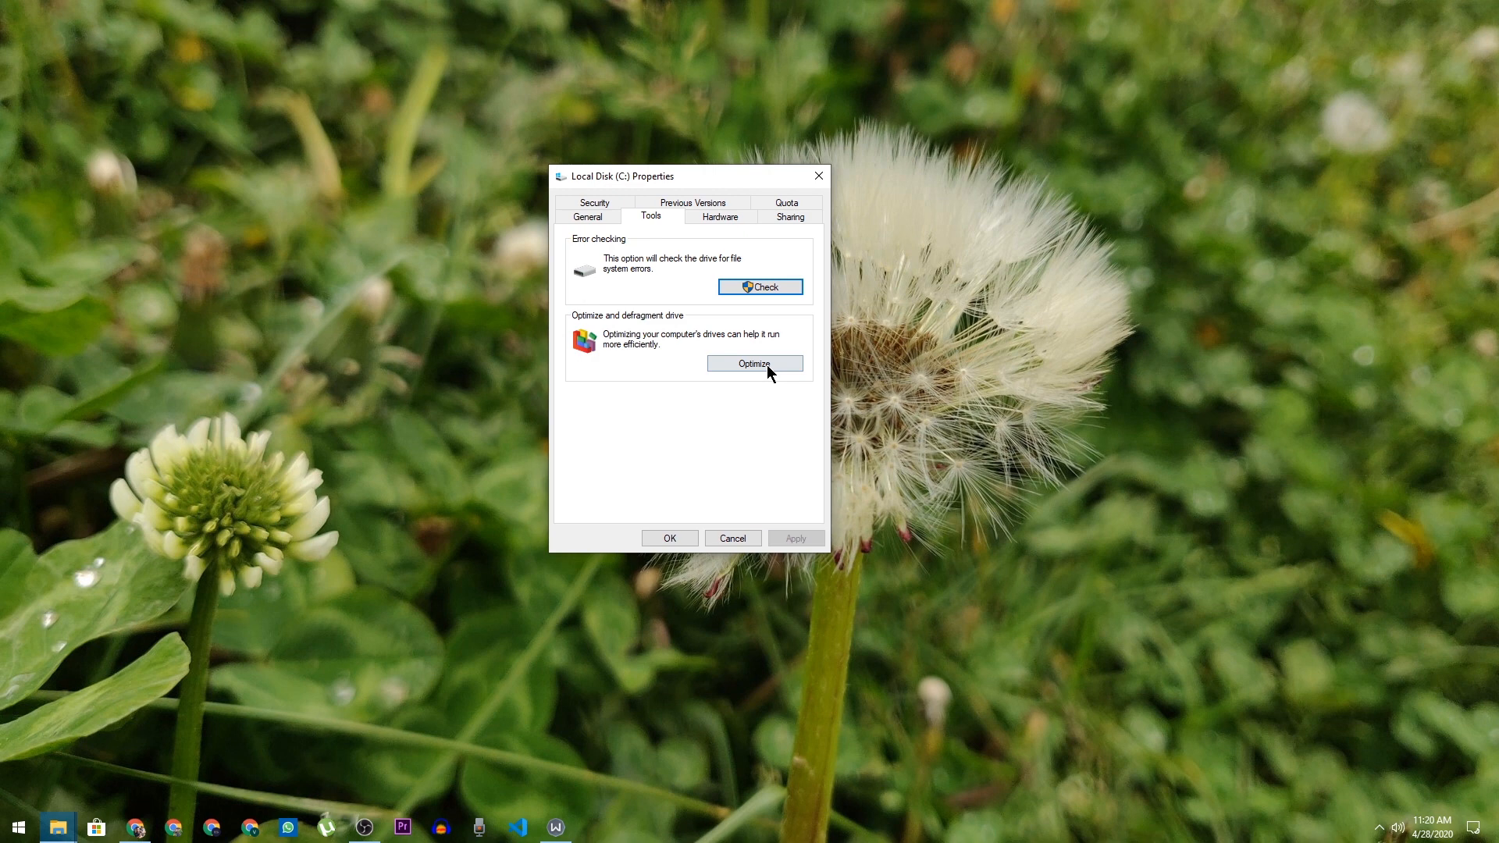
Step: Optimize the C: solid state drive, then close Optimize Drives and the drive's properties
left_click(760, 362)
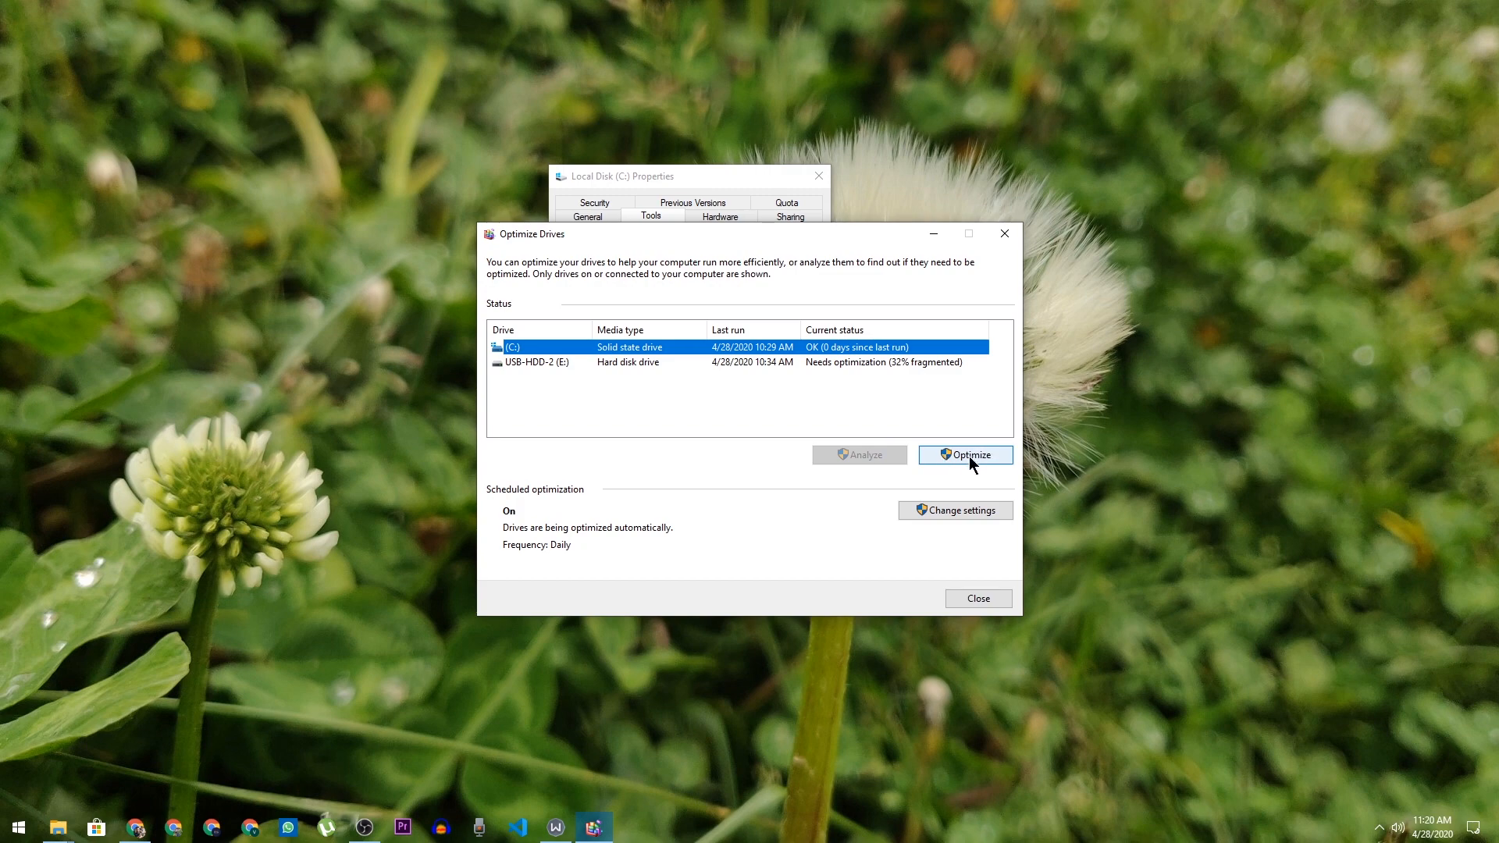
left_click(997, 456)
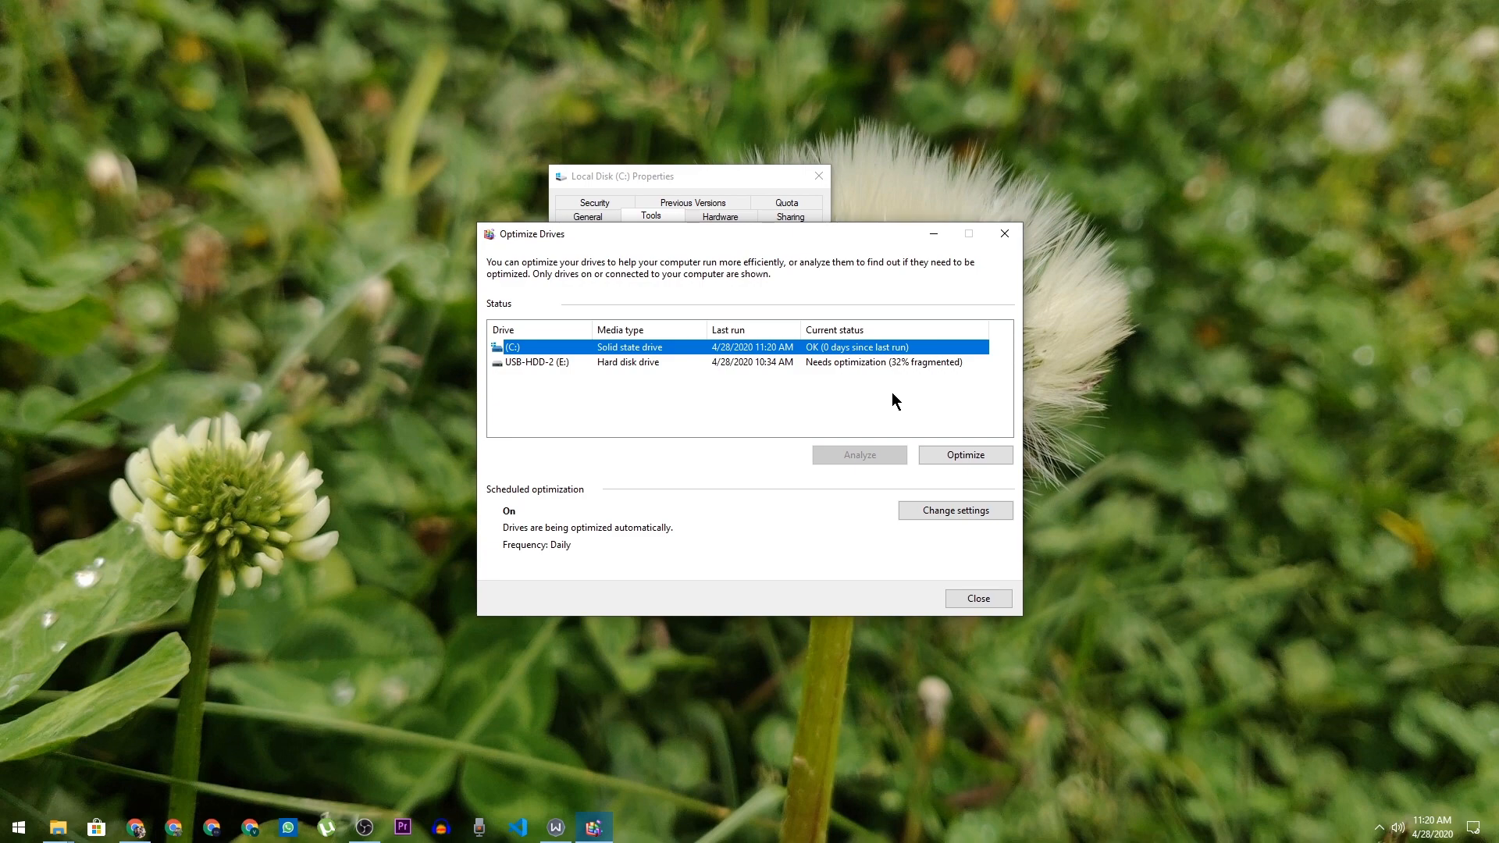
left_click(972, 599)
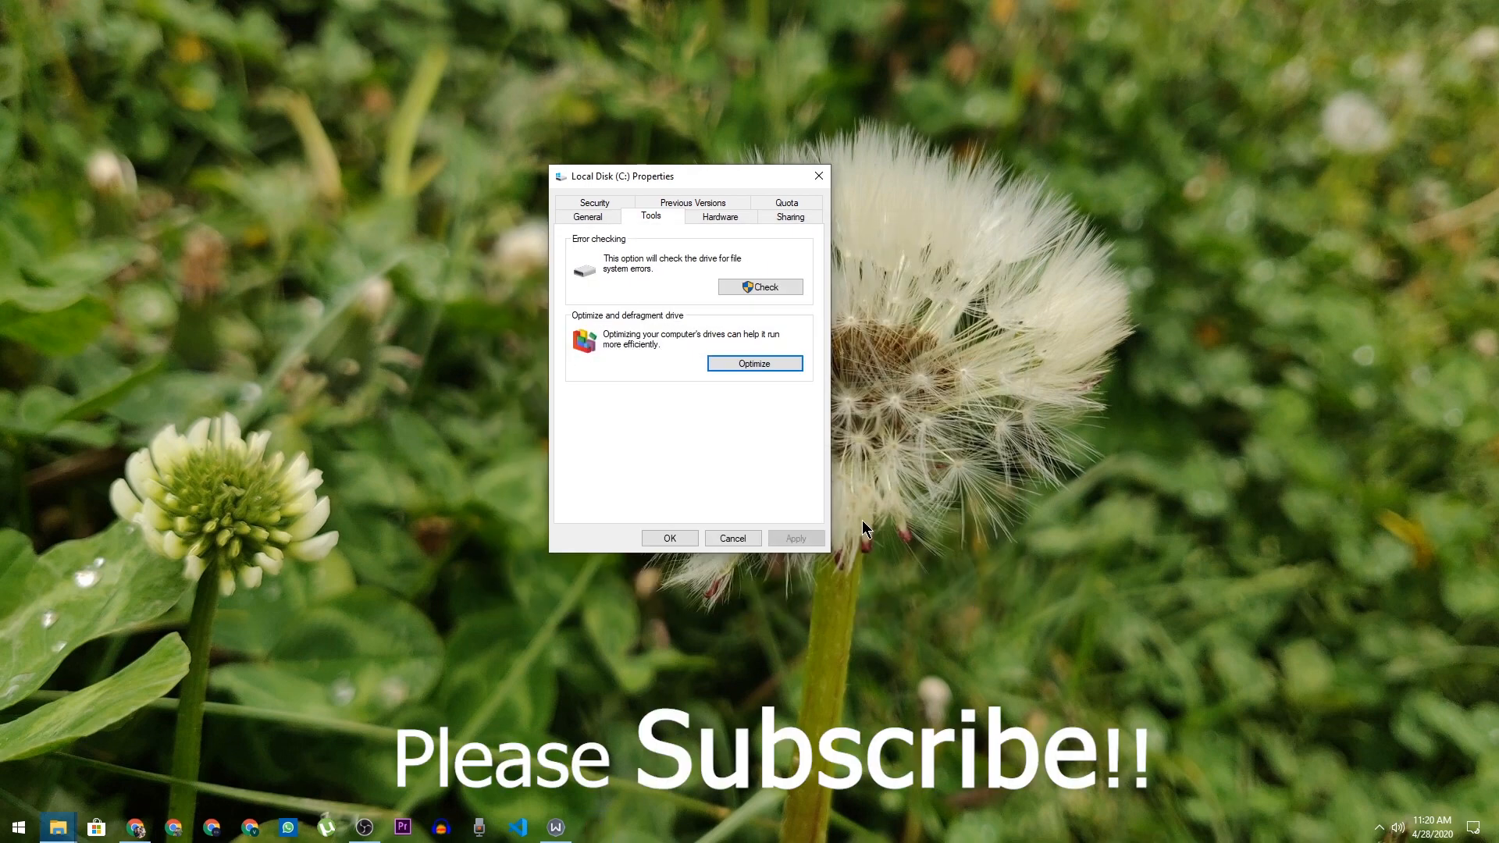
left_click(670, 538)
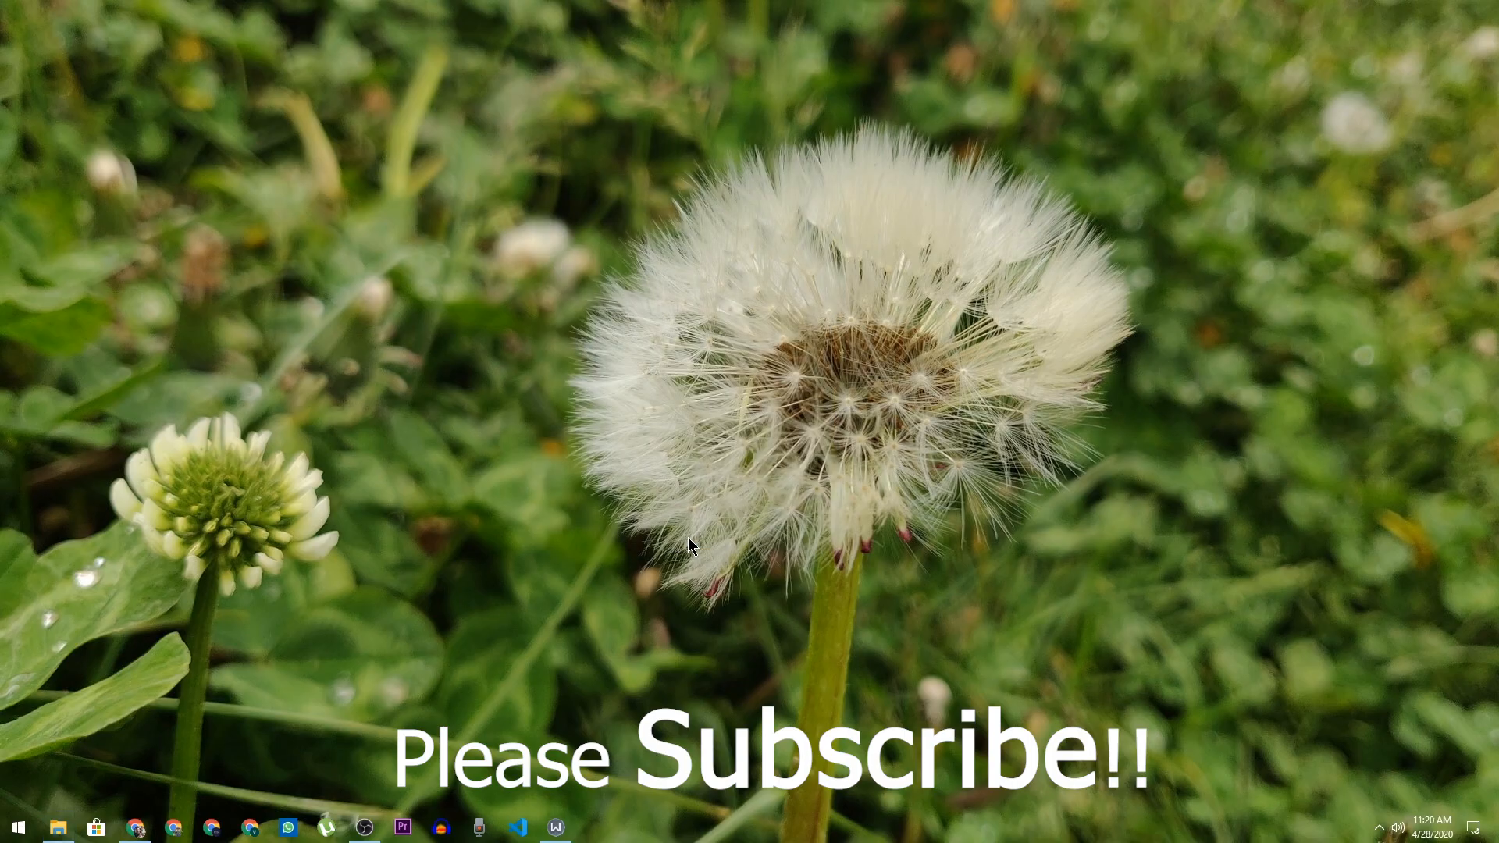